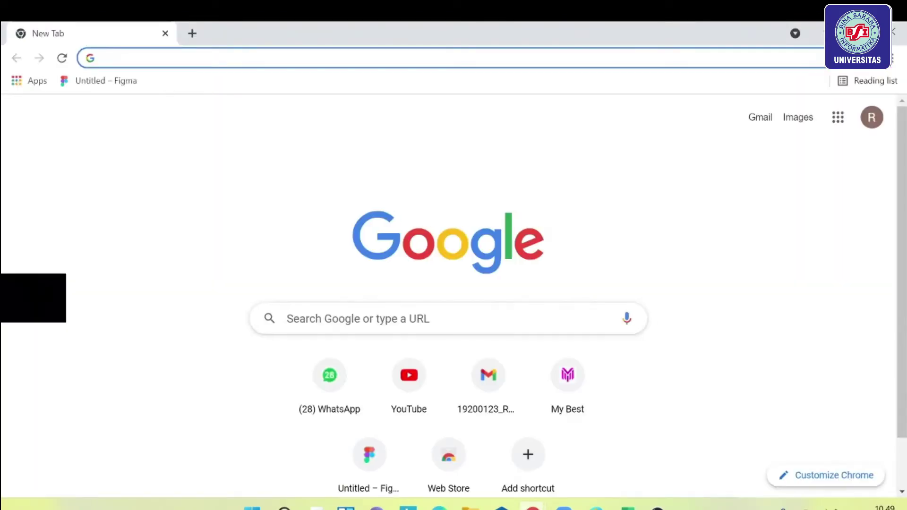
Search Google for virtualbox and download the VirtualBox 6.1.28 installer for Windows hosts.
left_click(162, 59)
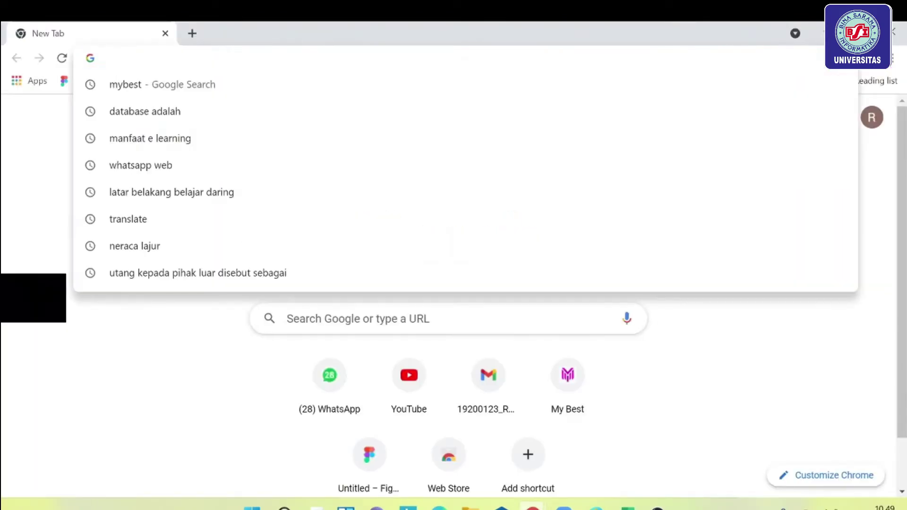
type("virtualbox")
key("Return")
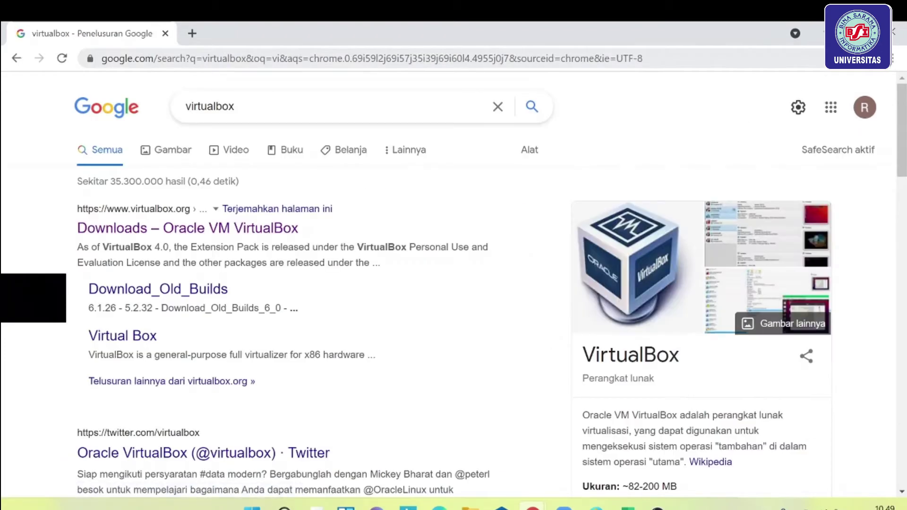
left_click(293, 233)
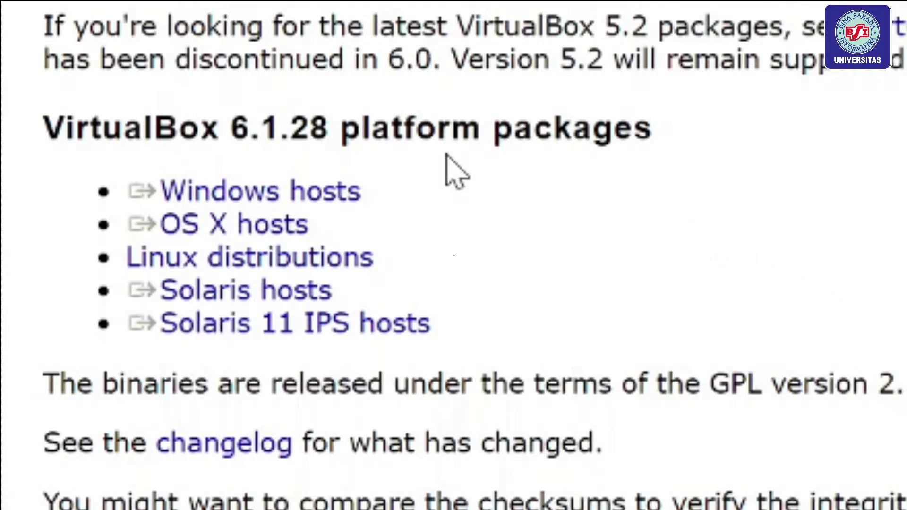
left_click(350, 201)
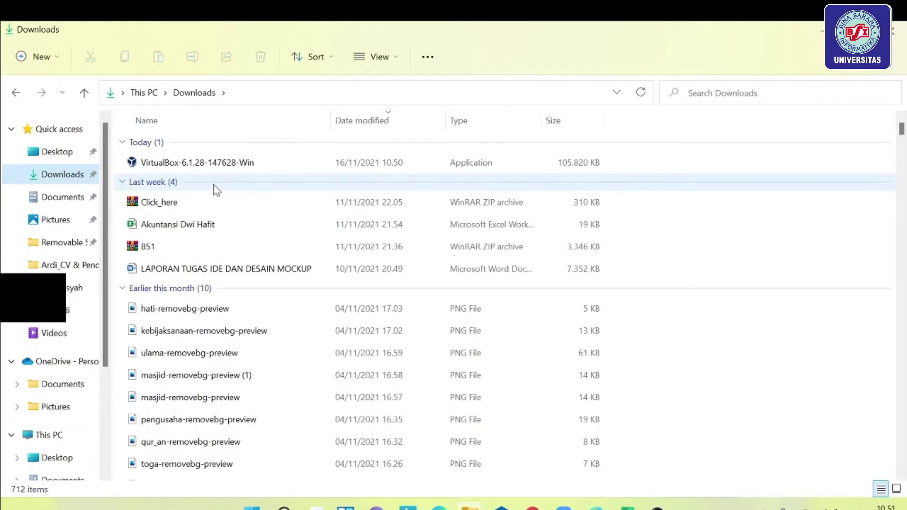
Run the VirtualBox installer and change its install location to C:\ (Windows-SSD).
double_click(240, 165)
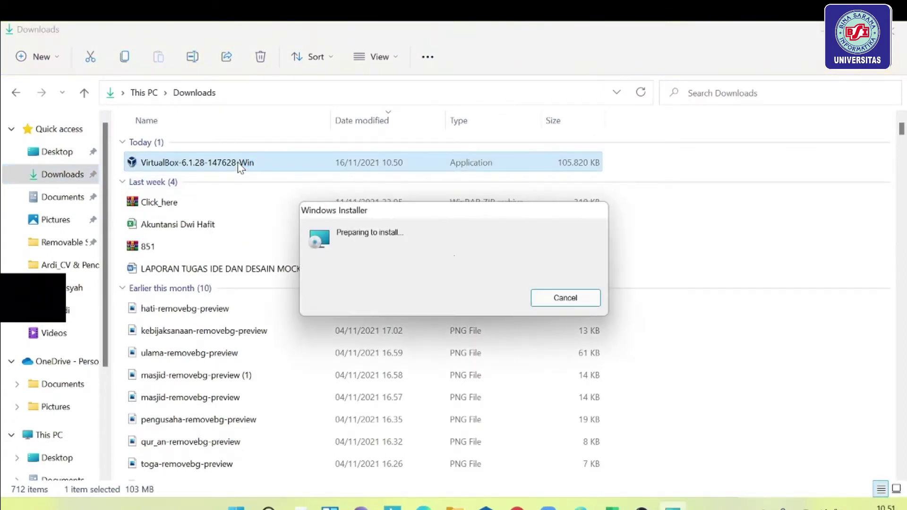
left_click(543, 382)
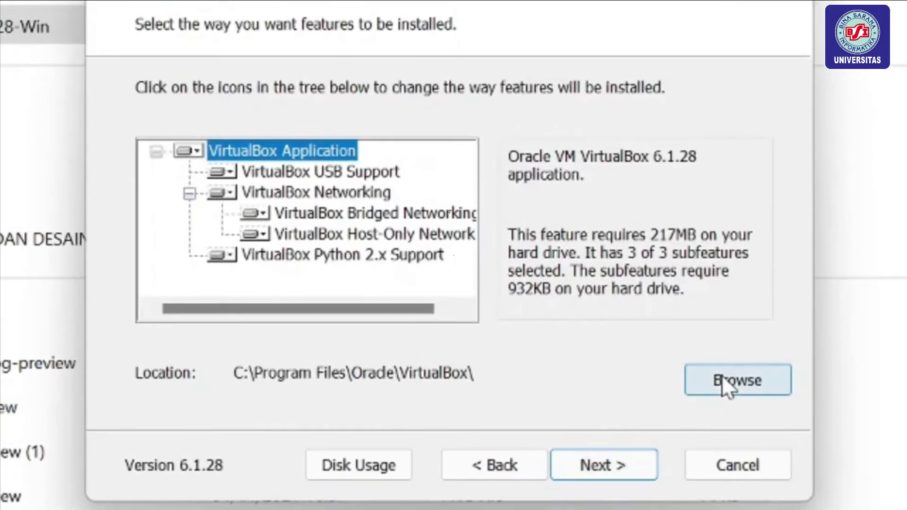
left_click(719, 378)
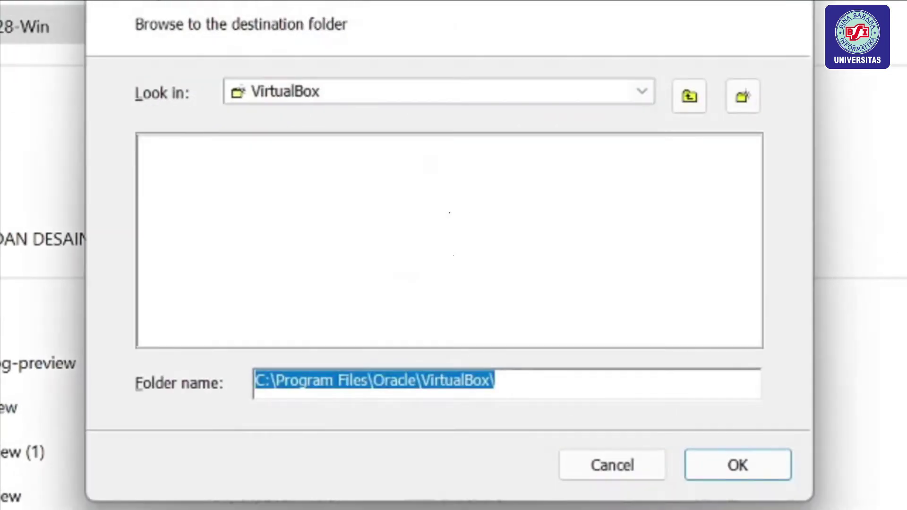
left_click(643, 91)
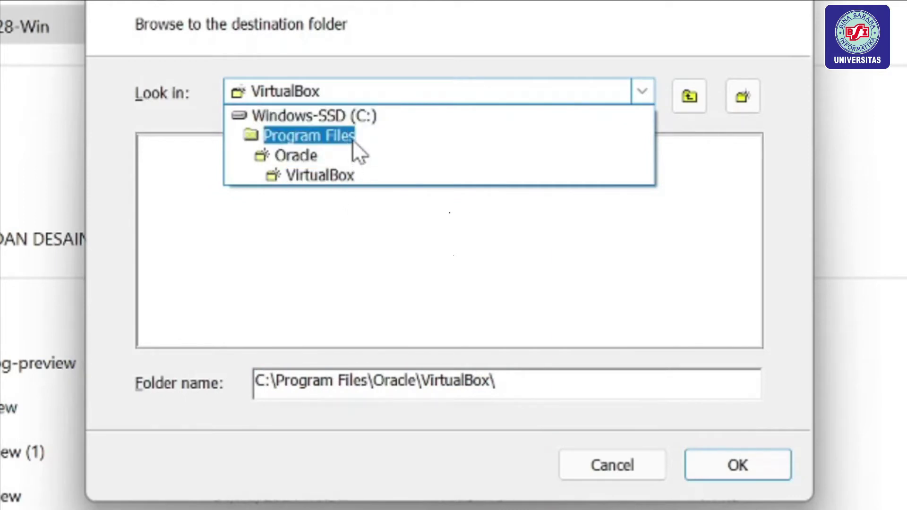
left_click(364, 119)
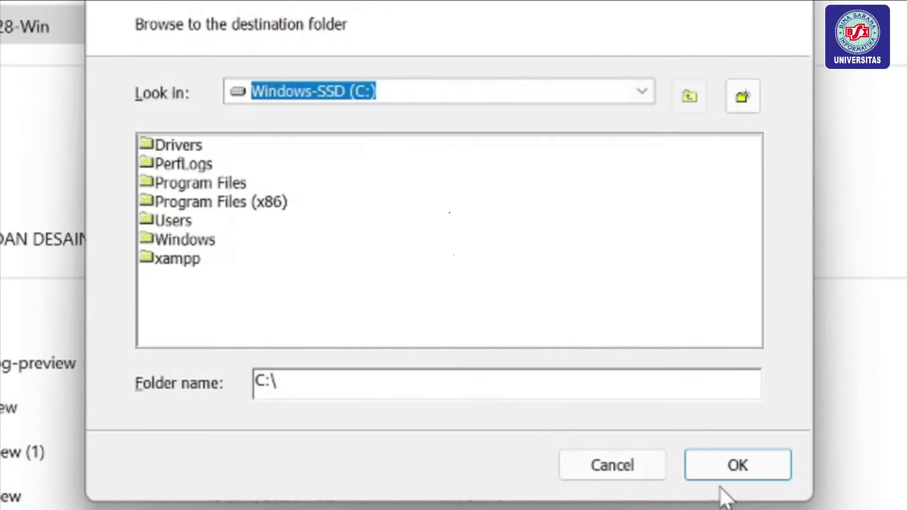
left_click(697, 465)
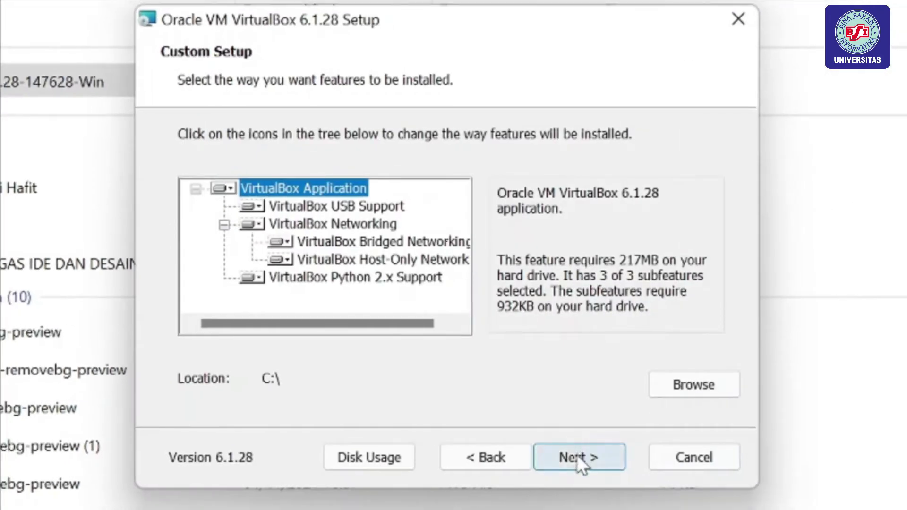
Install VirtualBox 6.1.28 with all shortcut options, accepting the network reset and driver prompt.
left_click(577, 455)
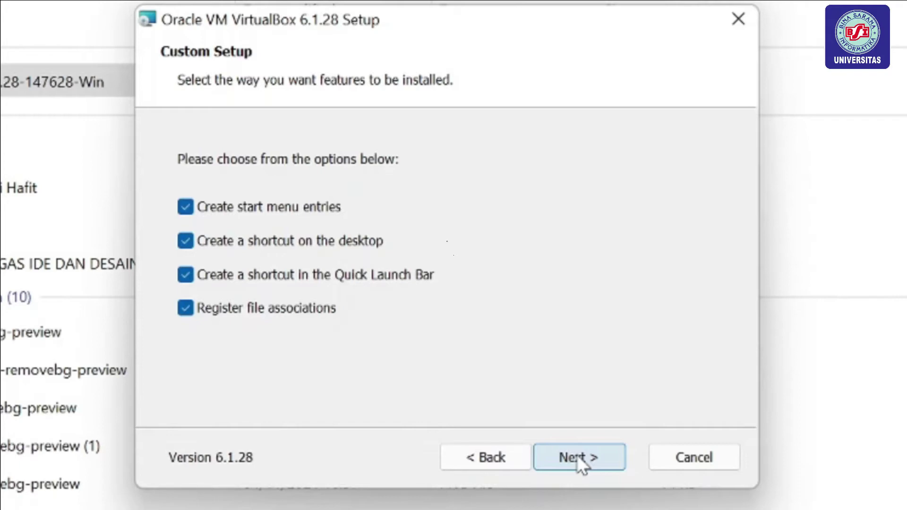
left_click(605, 464)
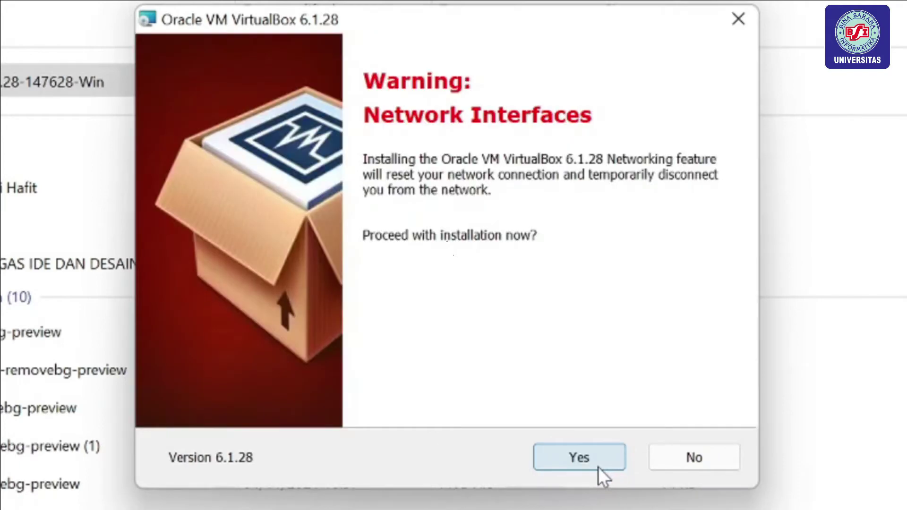
left_click(598, 467)
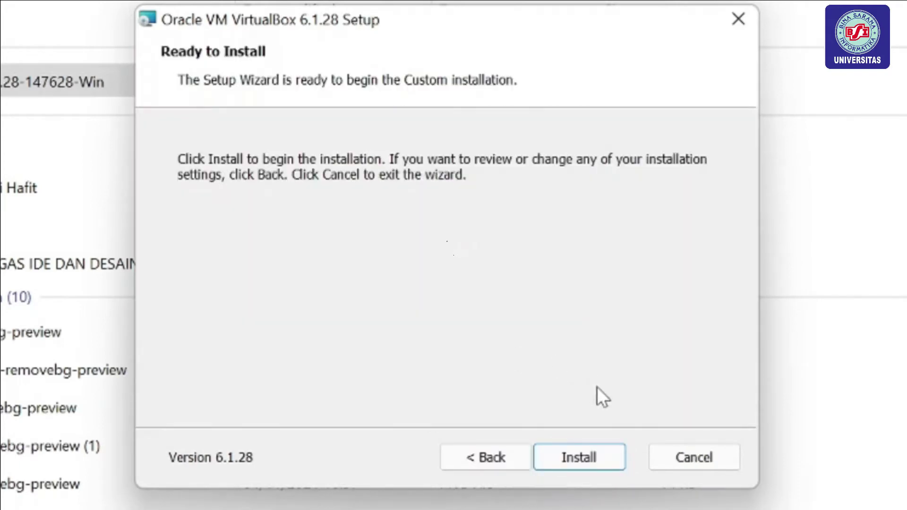
left_click(597, 458)
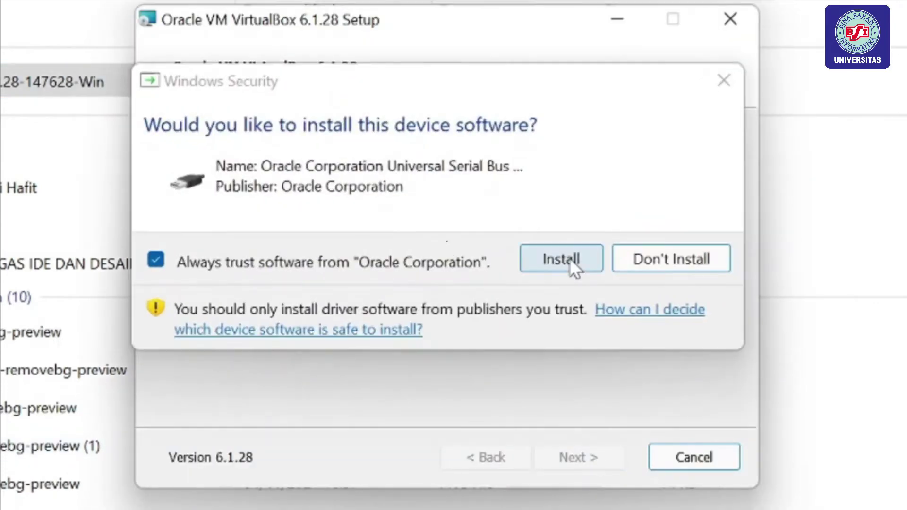
left_click(570, 259)
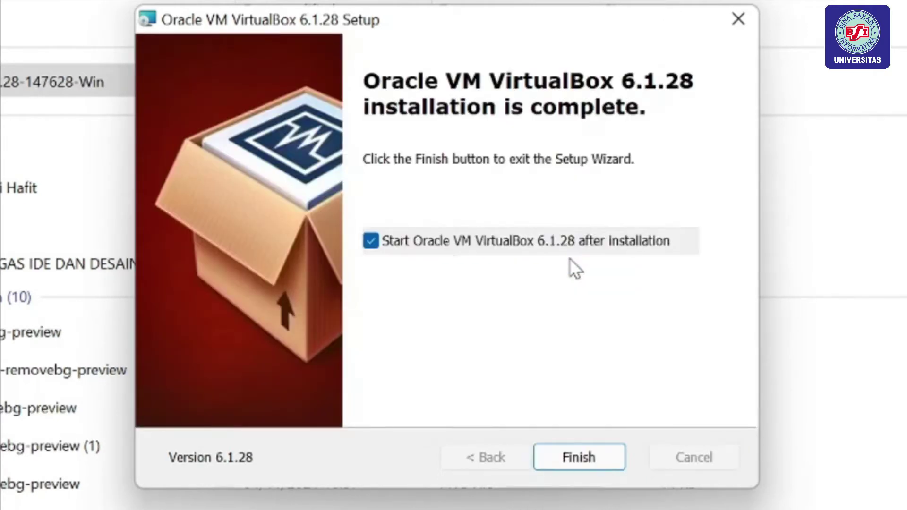
left_click(590, 459)
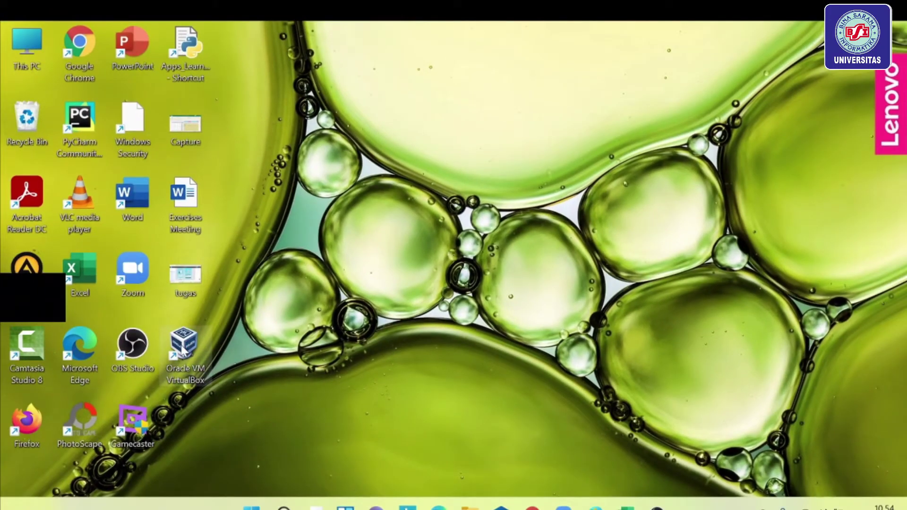
double_click(182, 350)
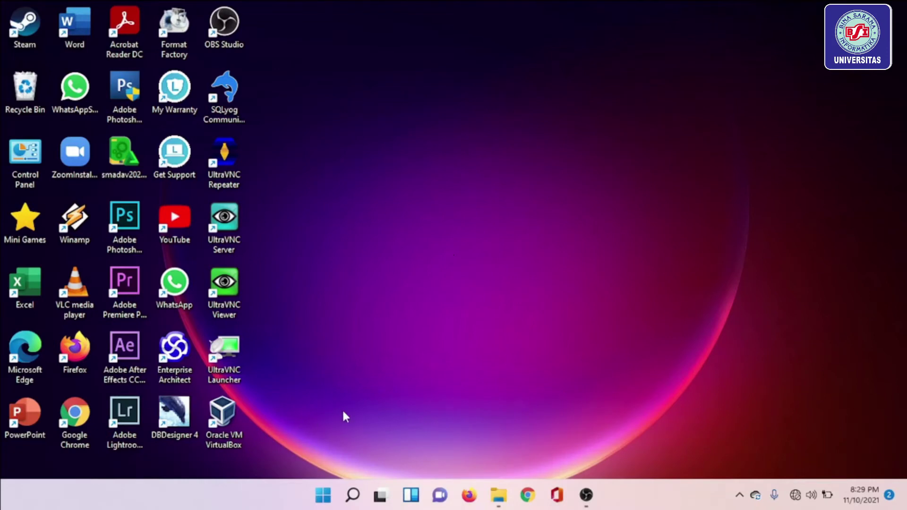
Launch VirtualBox and define a 64-bit Linux VM named Linux with 2048 MB memory.
double_click(218, 425)
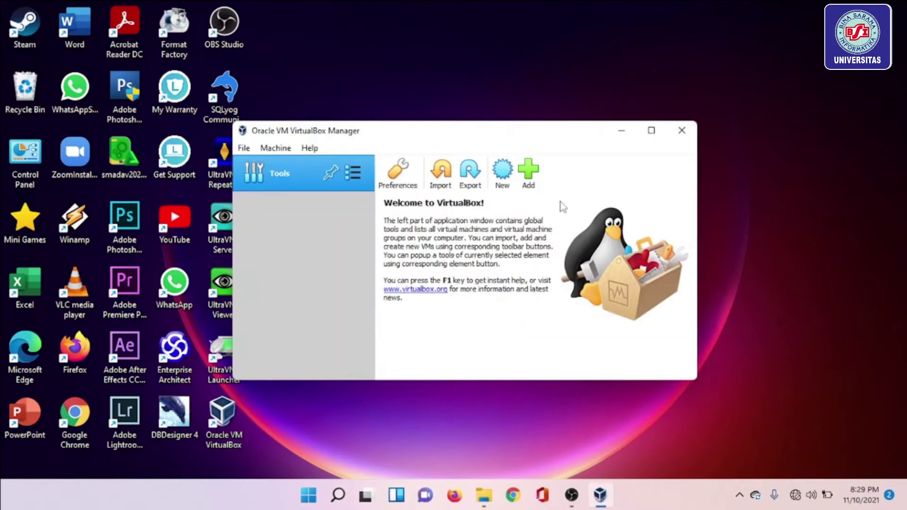
left_click(503, 177)
type("Linux")
left_click(549, 320)
left_click(550, 320)
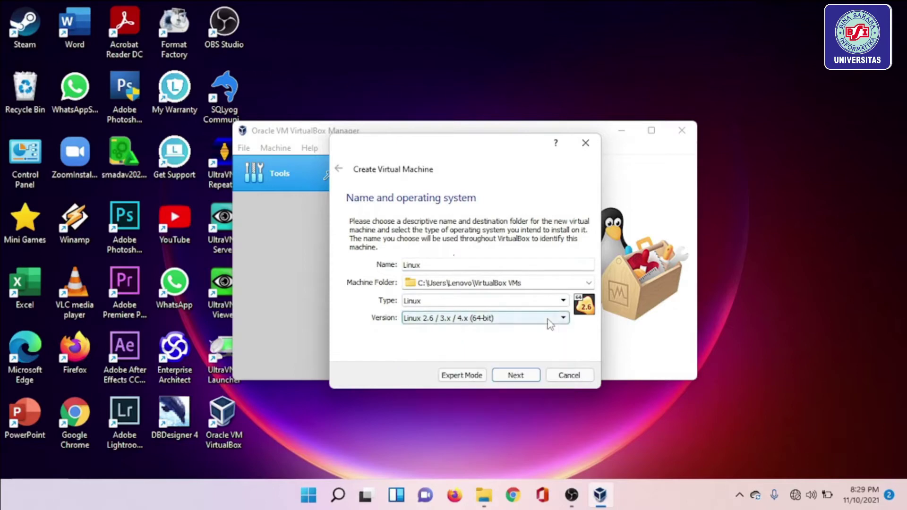
left_click(516, 374)
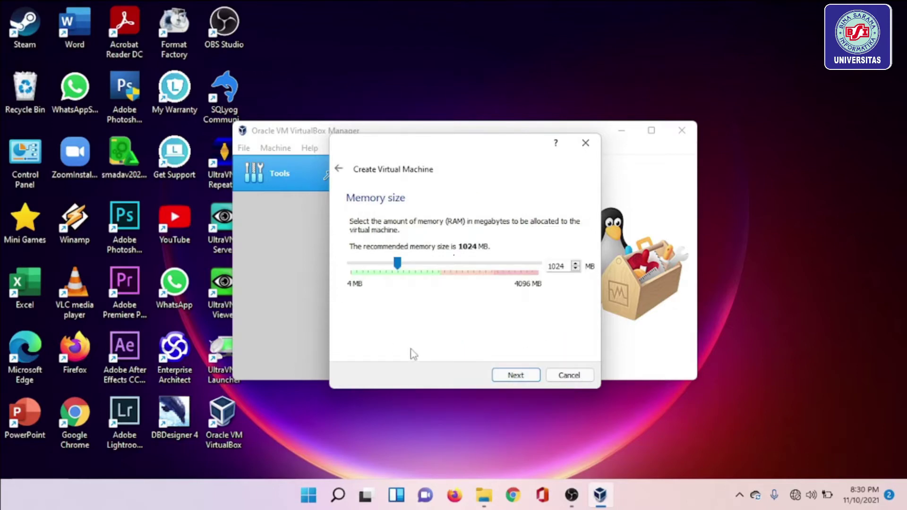
left_click_drag(398, 265, 445, 276)
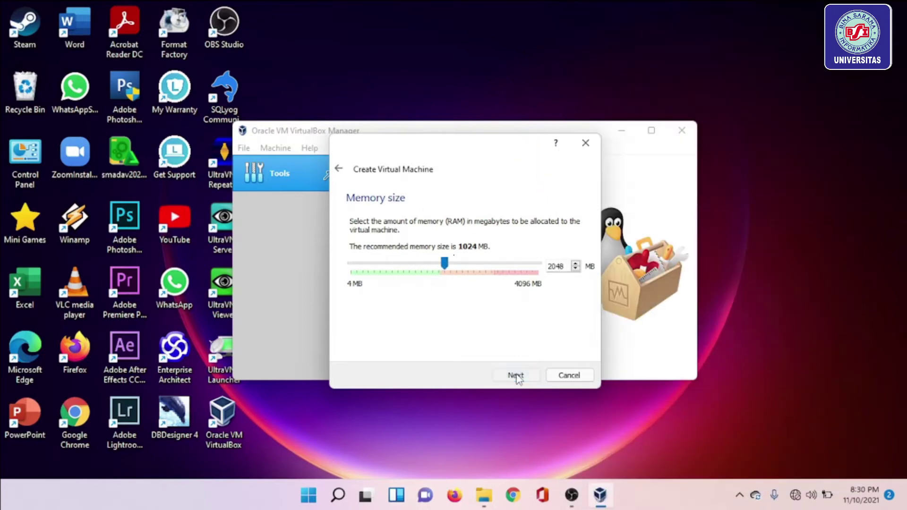
left_click(516, 376)
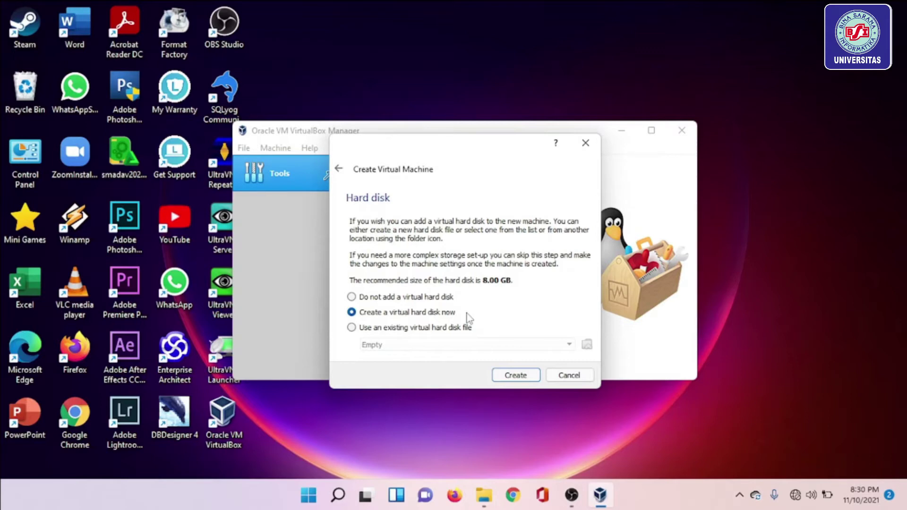
Give it a new dynamically allocated 17.95 GB VDI virtual hard disk.
left_click(517, 376)
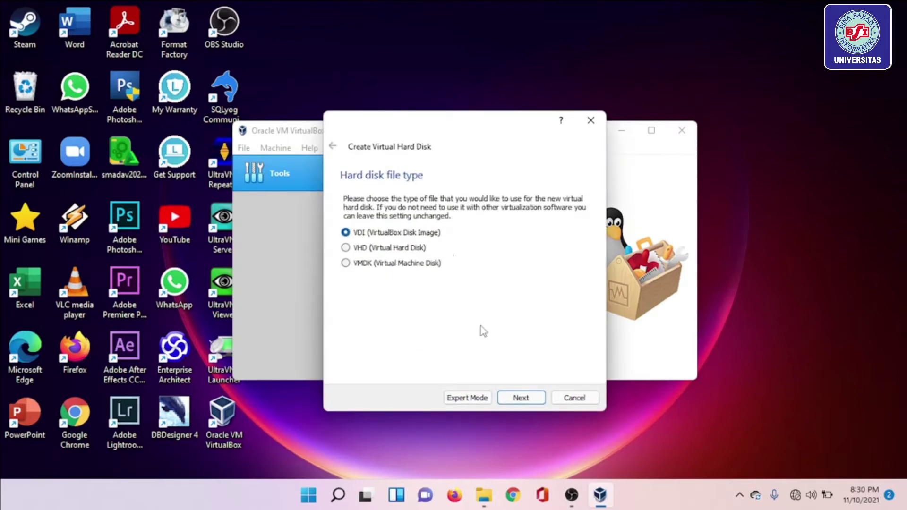
left_click(536, 402)
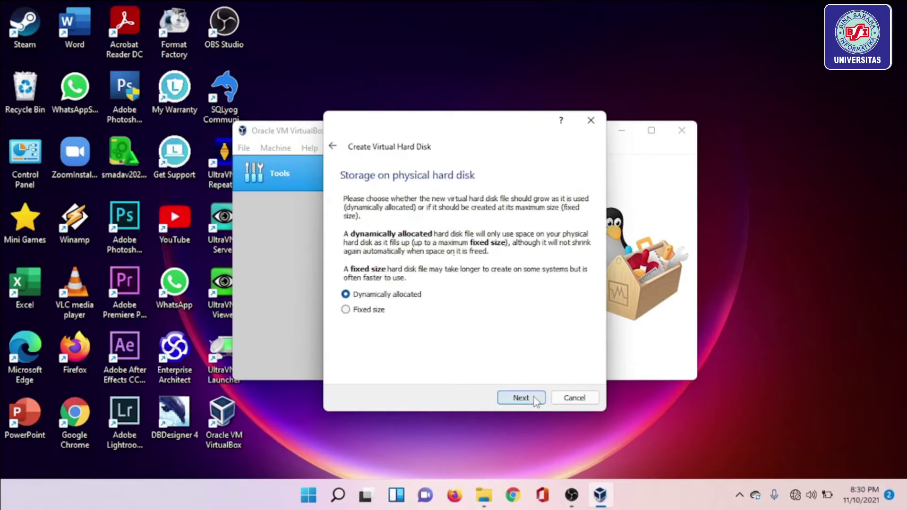
left_click(536, 403)
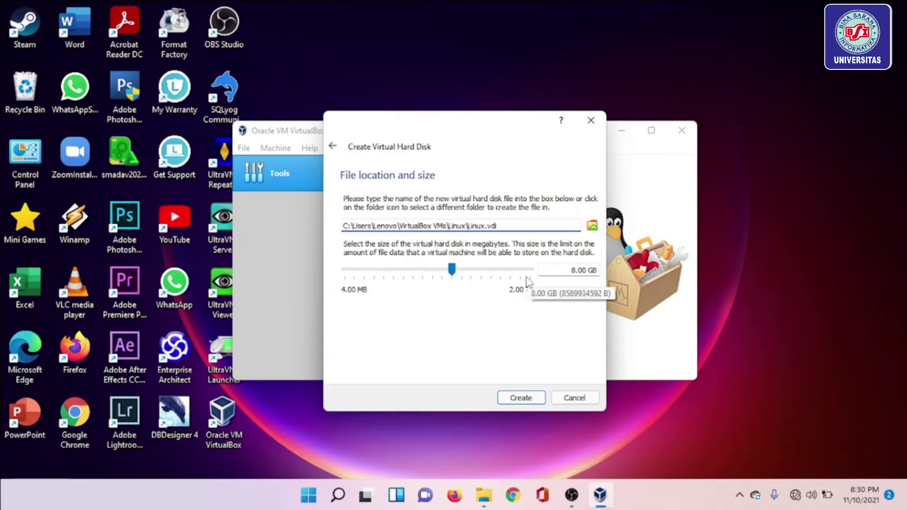
left_click_drag(451, 273, 466, 280)
left_click(519, 398)
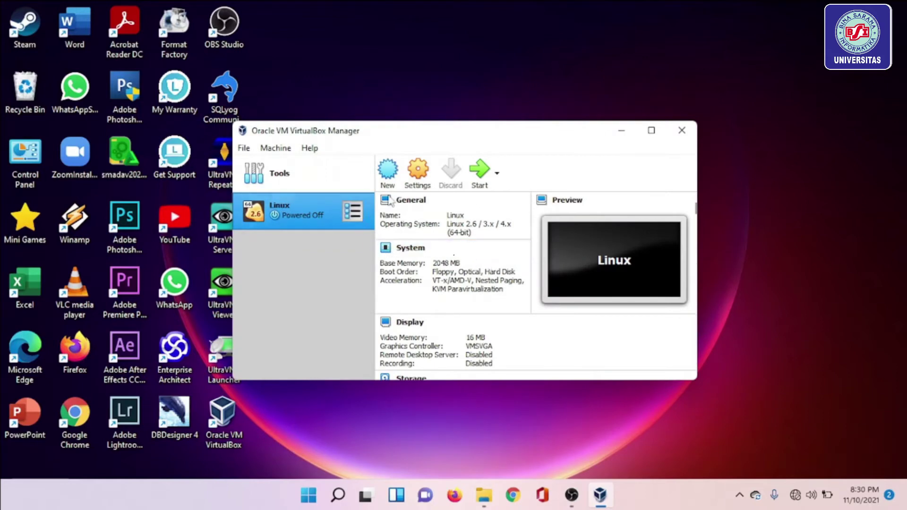
In the Linux VM's storage settings, attach linuxmint-20.2-cinnamon-64bit.iso to the IDE optical drive.
left_click(420, 179)
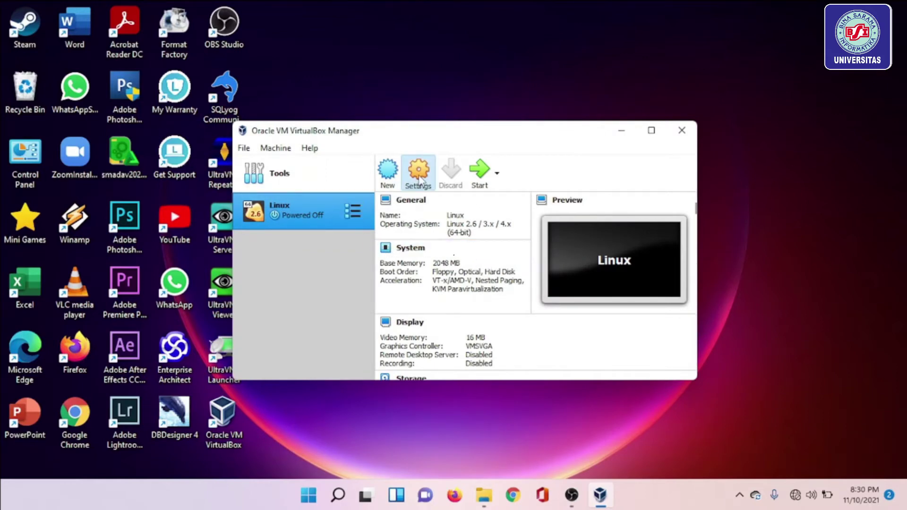
left_click(293, 179)
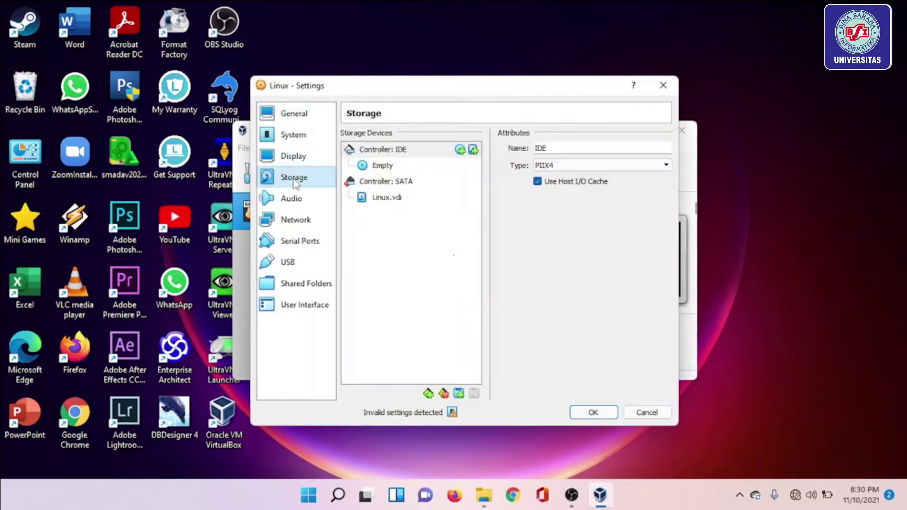
left_click(460, 151)
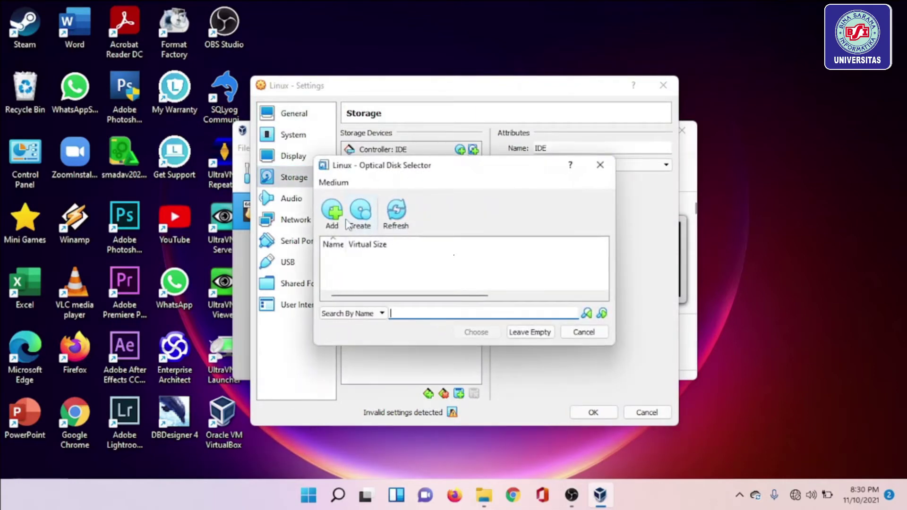
left_click(334, 214)
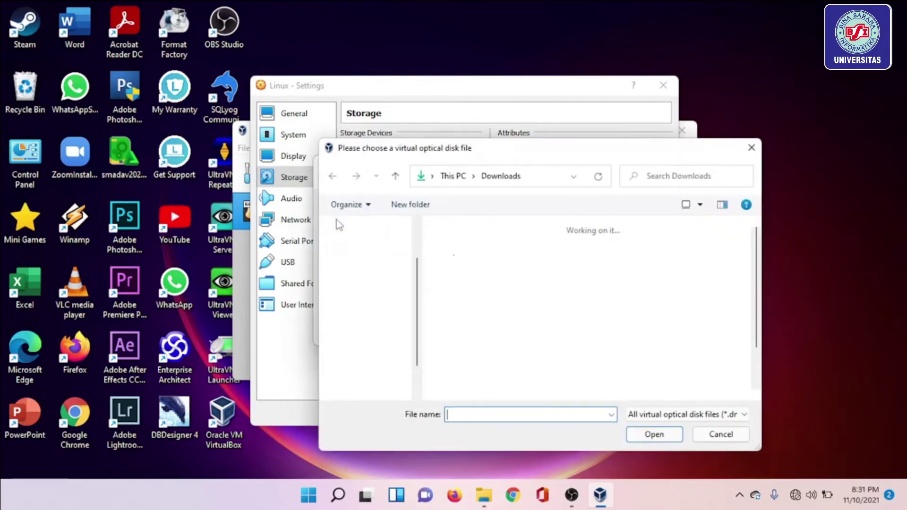
left_click(550, 287)
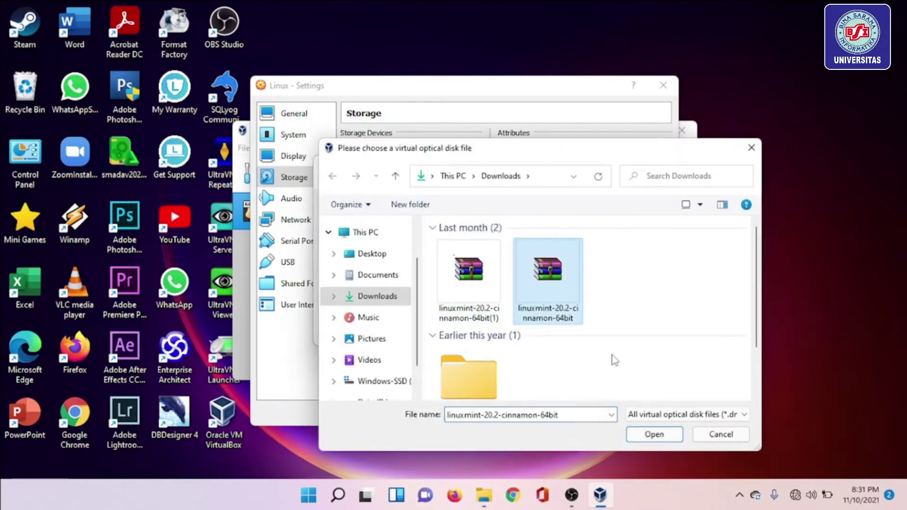
left_click(658, 435)
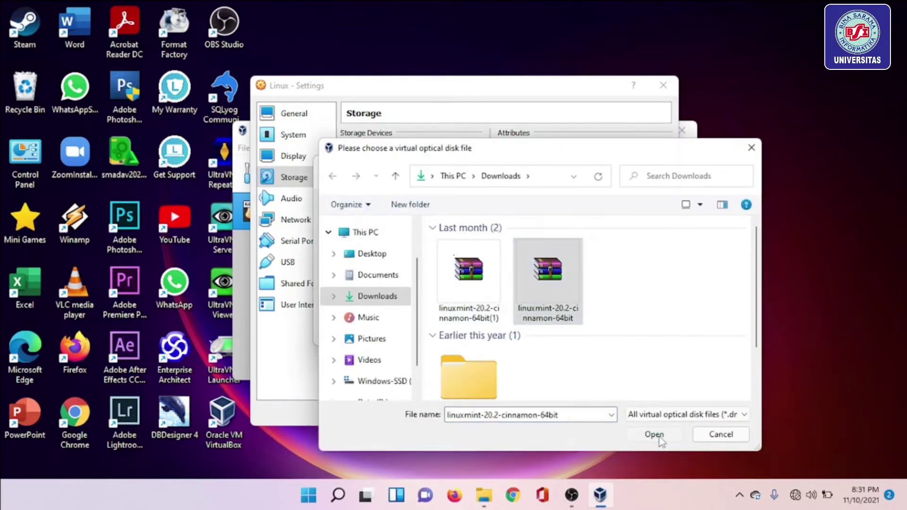
left_click(492, 333)
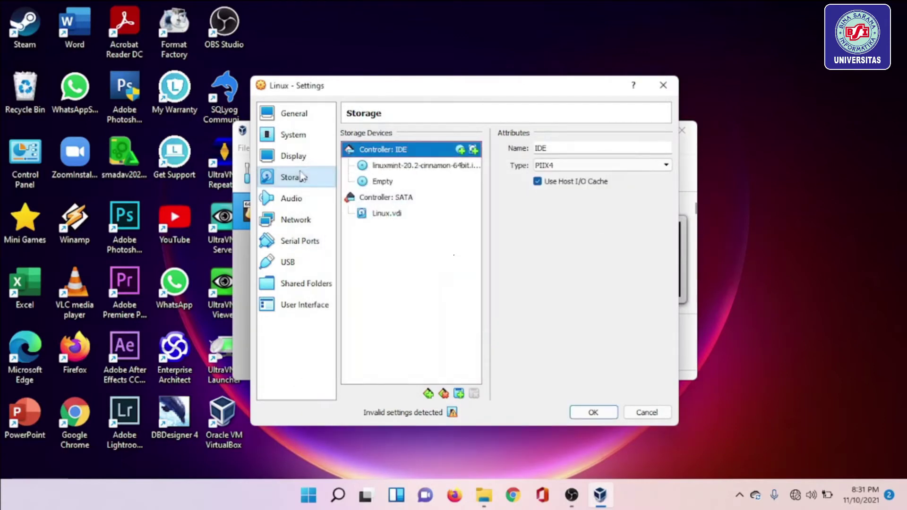
Move Optical to the top of the boot order, save, and start the Linux VM.
left_click(306, 142)
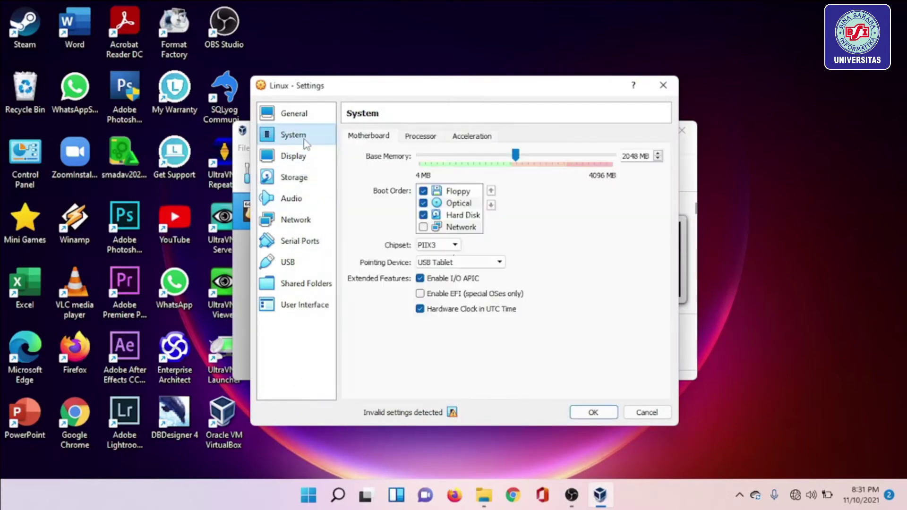
left_click(465, 205)
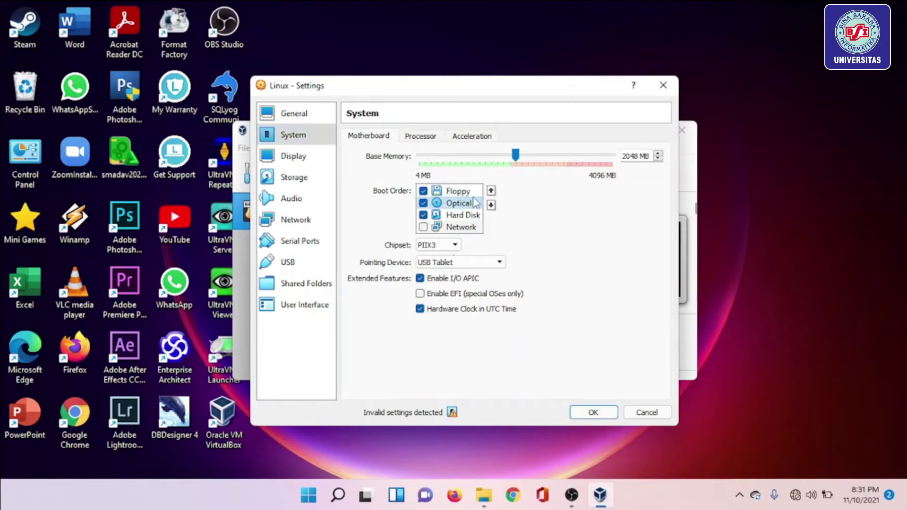
left_click(491, 191)
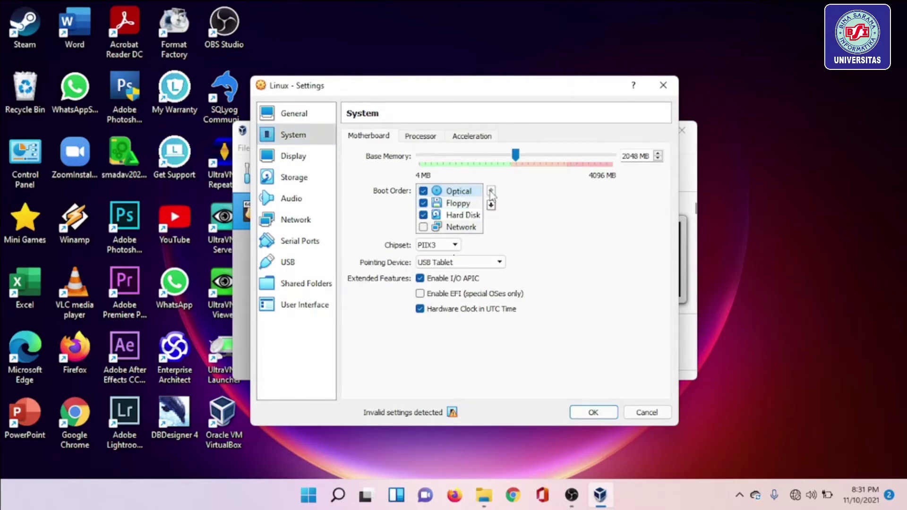
left_click(593, 413)
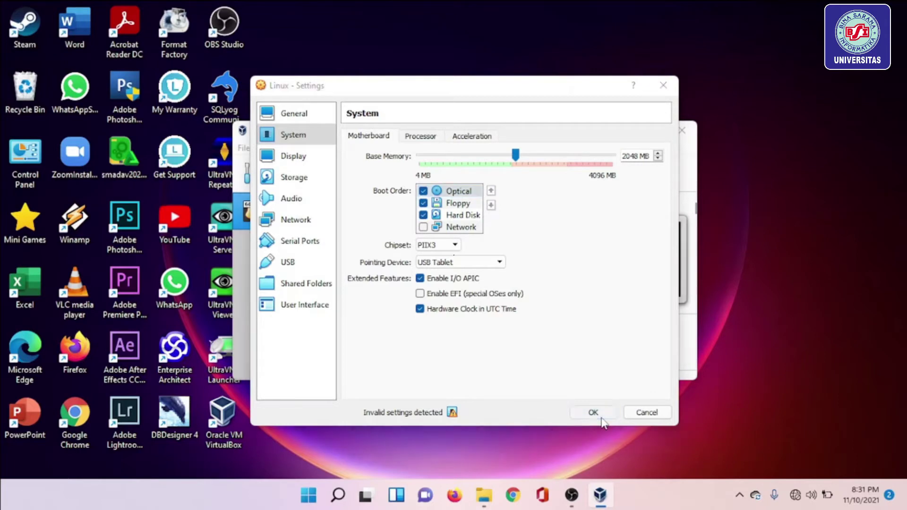
left_click(484, 170)
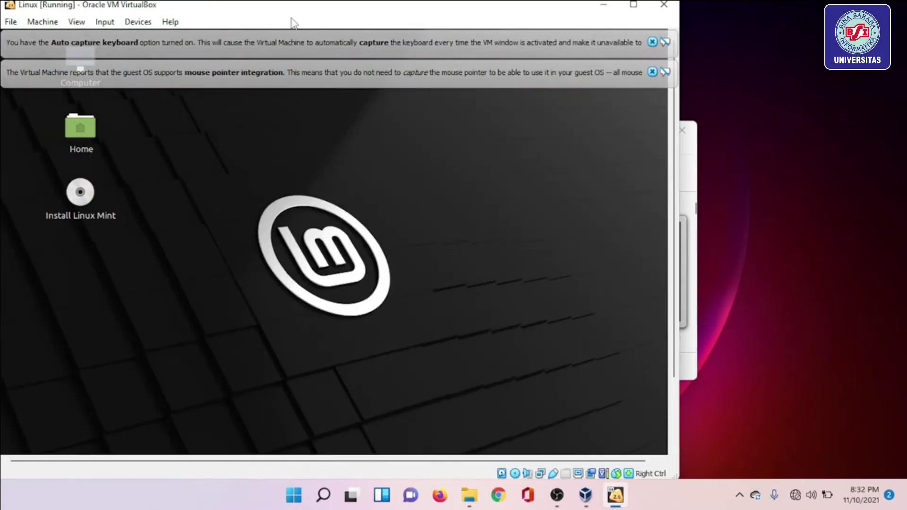
Reposition the VM window and launch Install Linux Mint from the live desktop.
left_click_drag(366, 10, 593, 7)
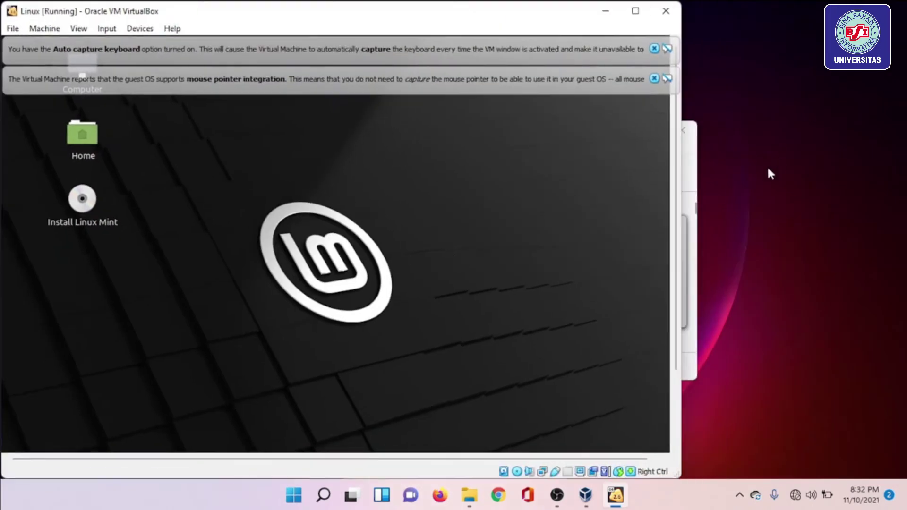
left_click_drag(427, 18, 570, 19)
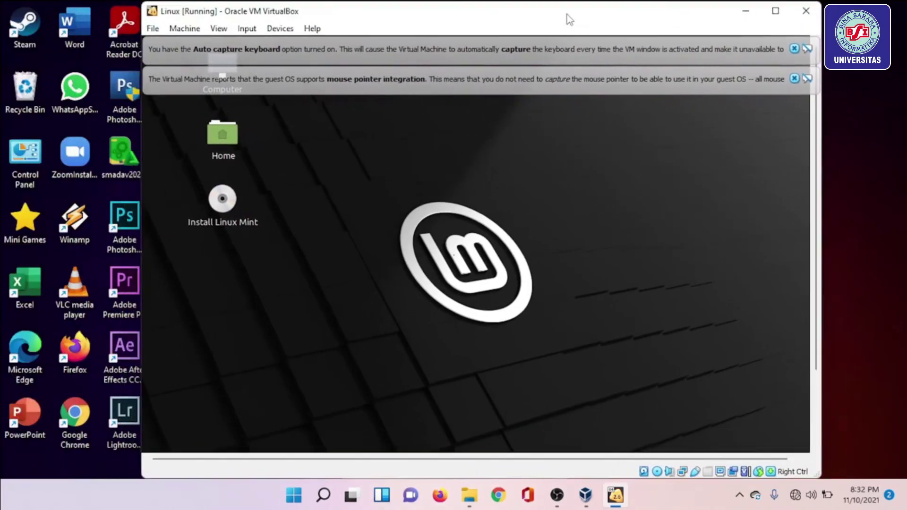
double_click(219, 210)
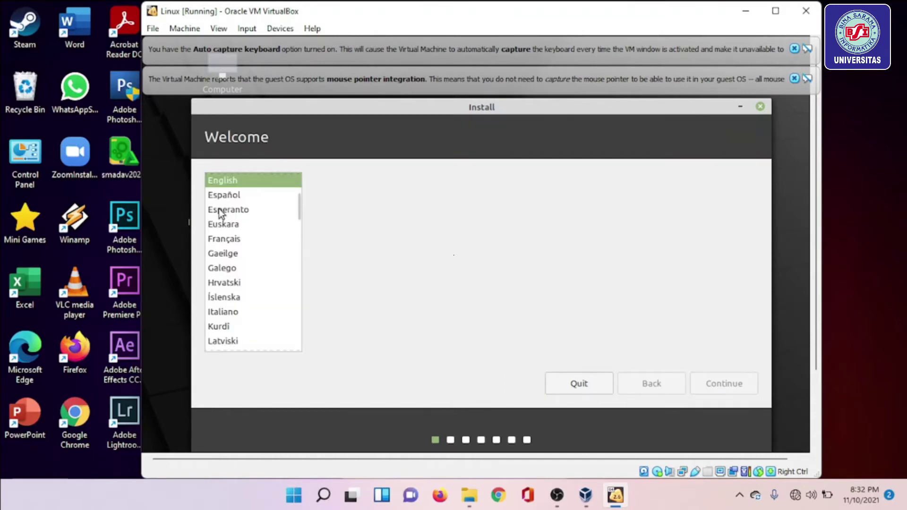
left_click_drag(299, 217, 299, 188)
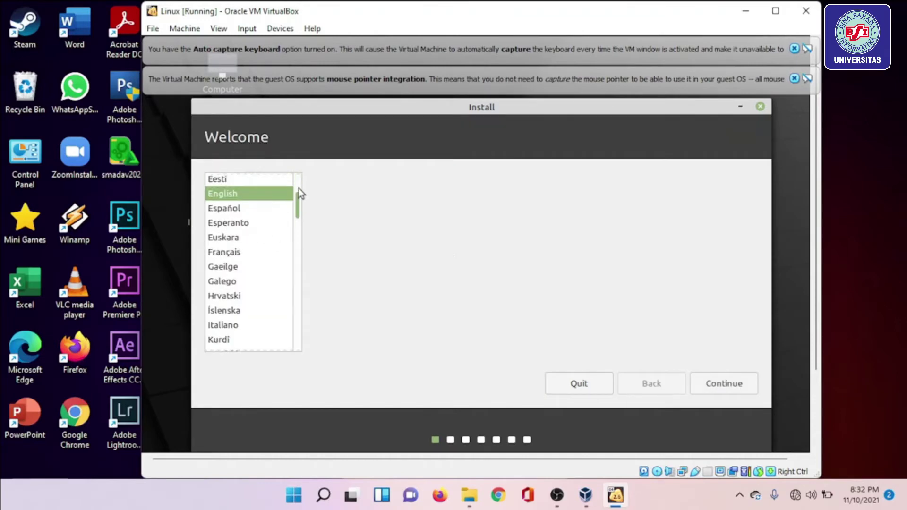
Choose Bahasa Indonesia, keep the default keyboard layout, and skip past the multimedia codecs page.
left_click(270, 195)
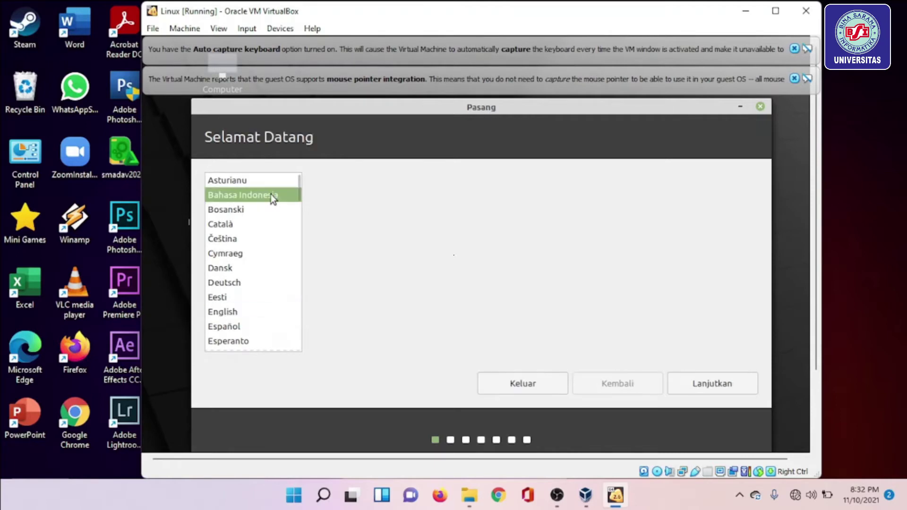
left_click(717, 386)
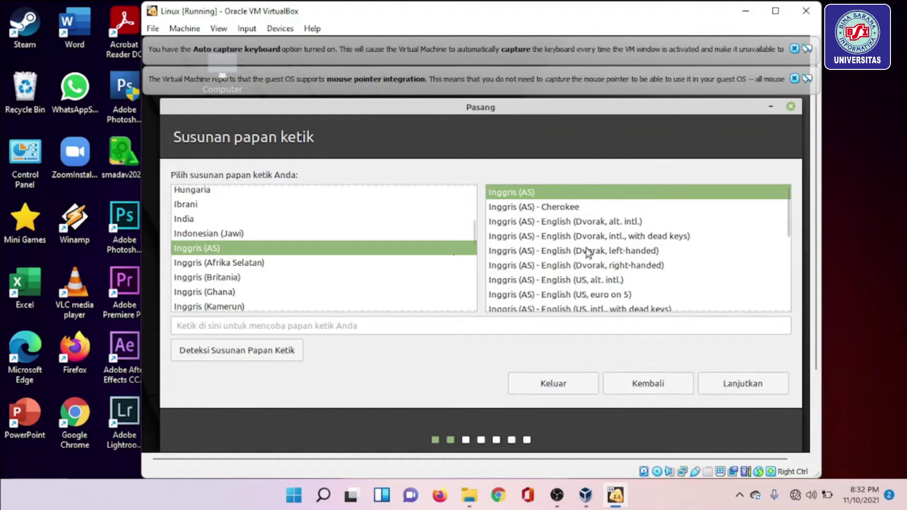
left_click(767, 387)
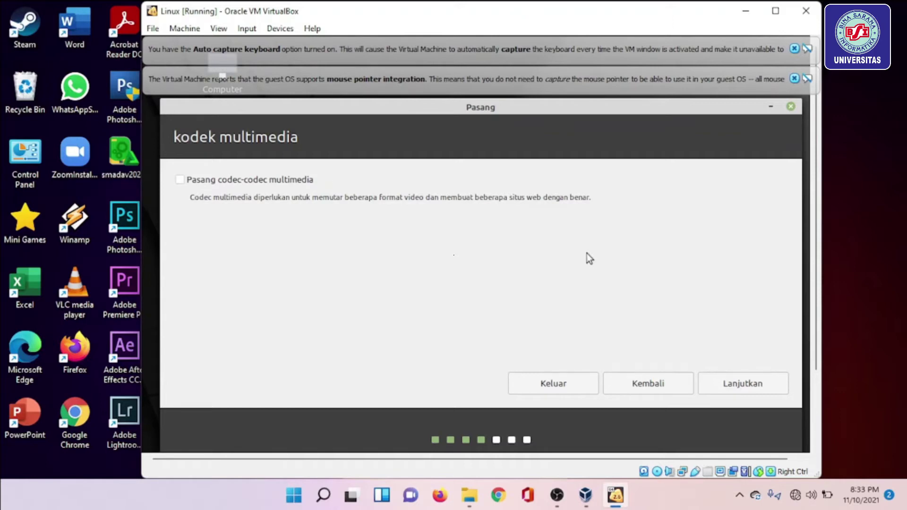
left_click(744, 383)
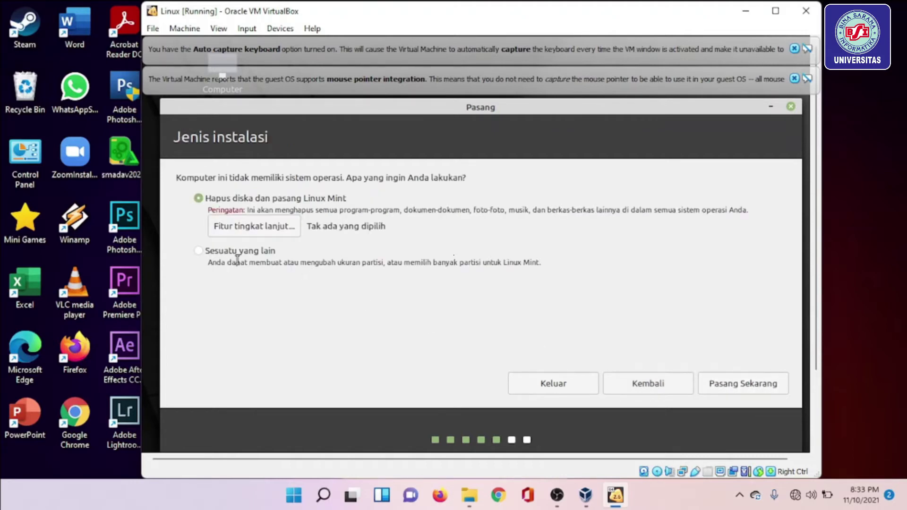
Try custom partitioning: new partition table on /dev/sda, start a /boot partition, then cancel.
left_click(208, 255)
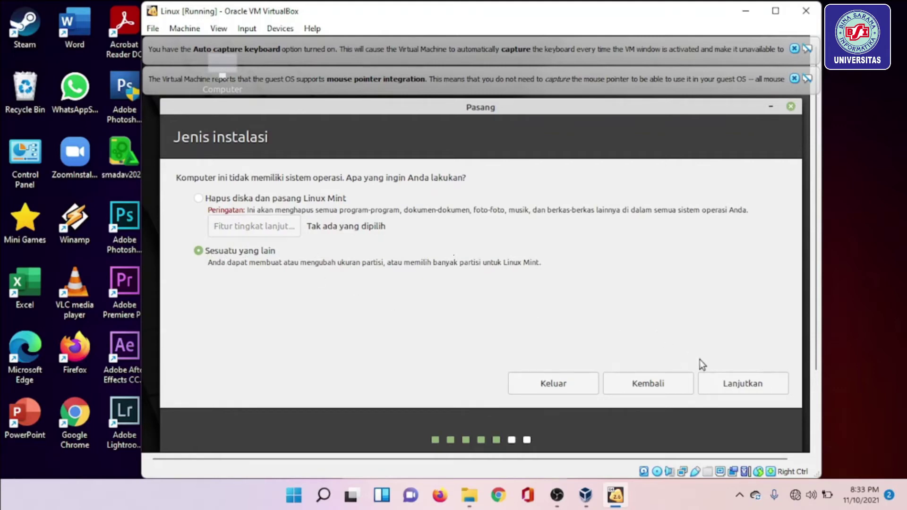
left_click(728, 384)
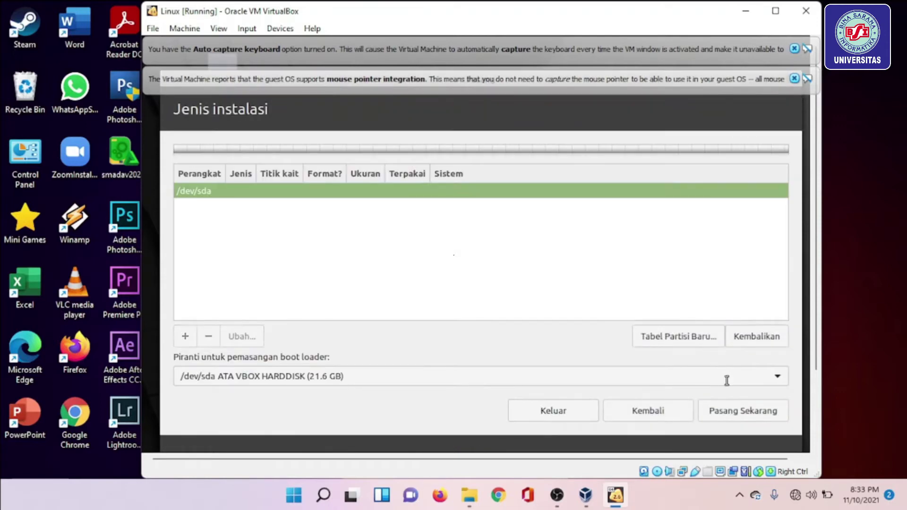
left_click(692, 337)
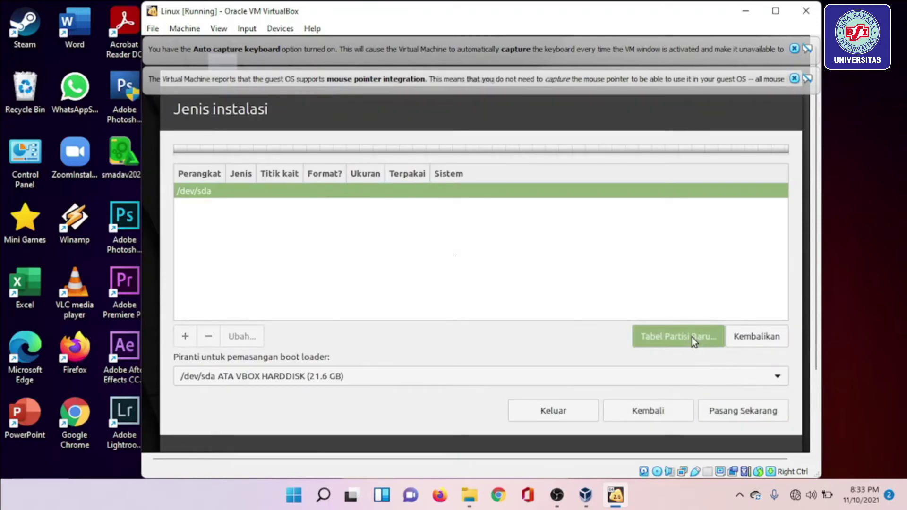
left_click(767, 329)
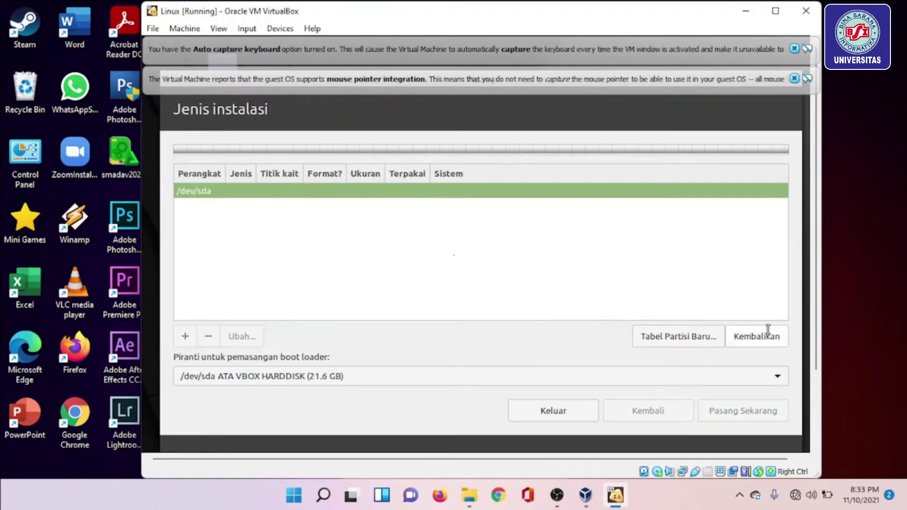
left_click(188, 223)
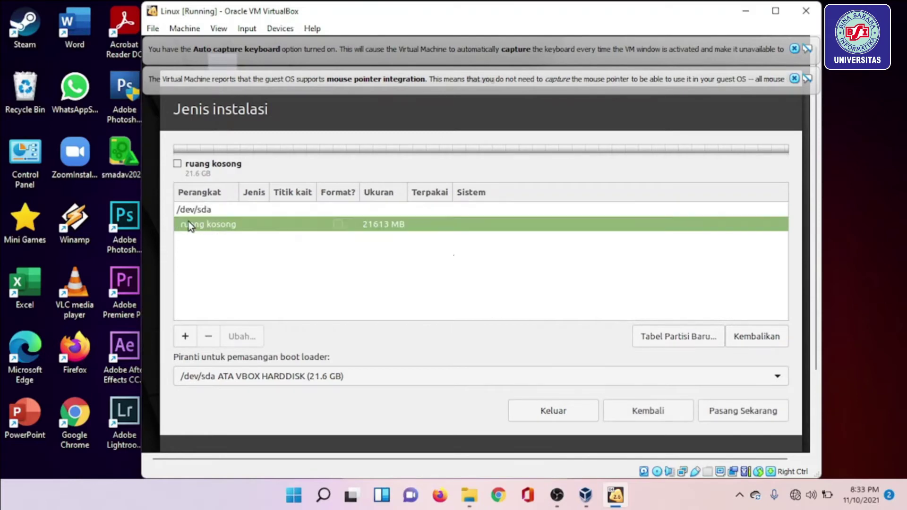
left_click(186, 338)
left_click(575, 337)
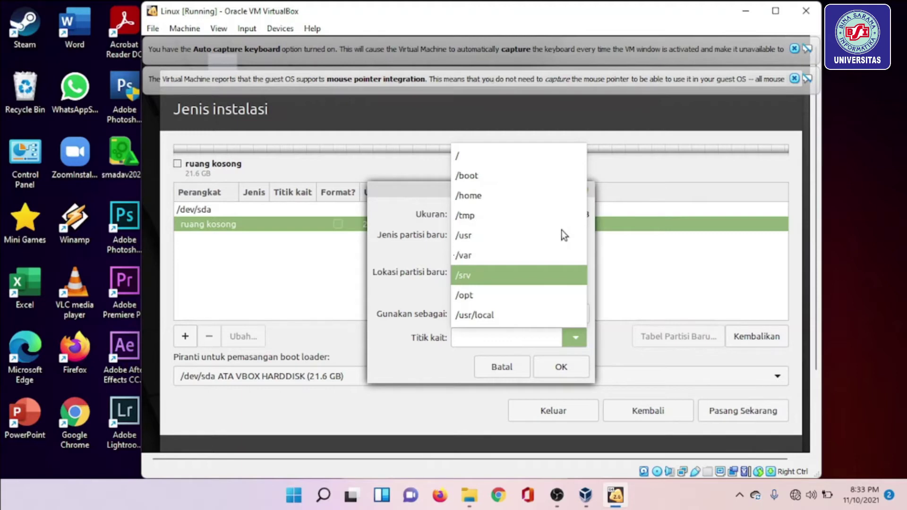
left_click(468, 175)
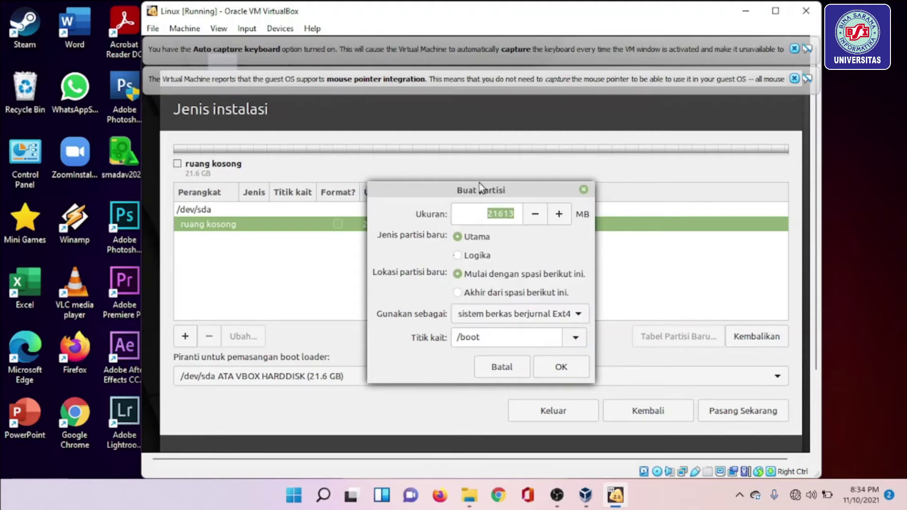
left_click(583, 190)
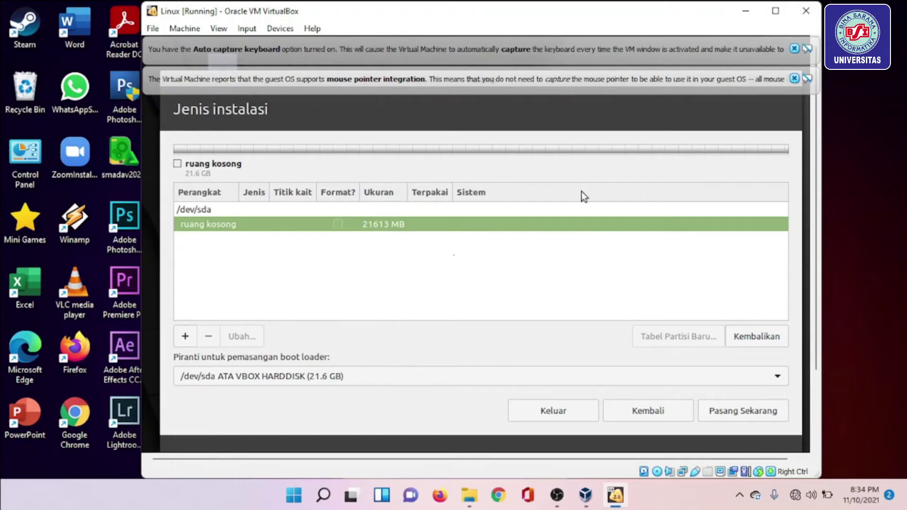
Go back, choose erasing the whole disk, and confirm writing the changes.
left_click(653, 415)
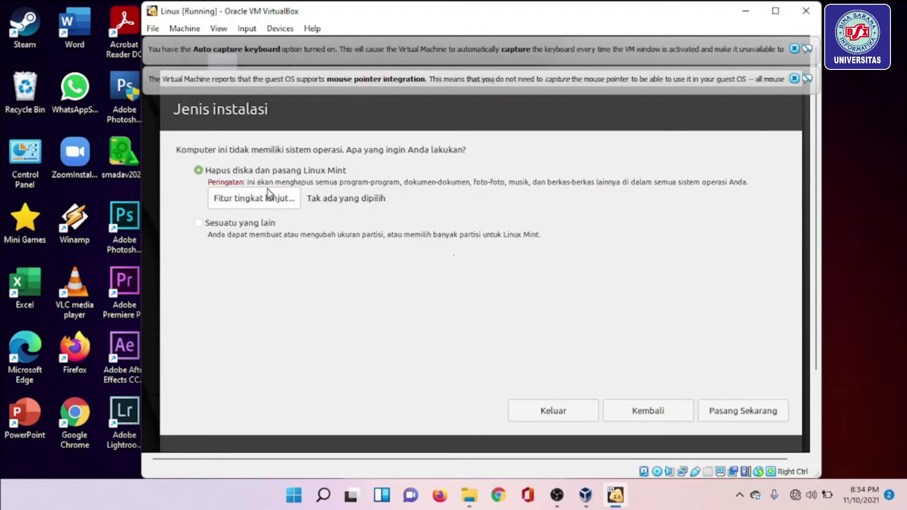
left_click(749, 419)
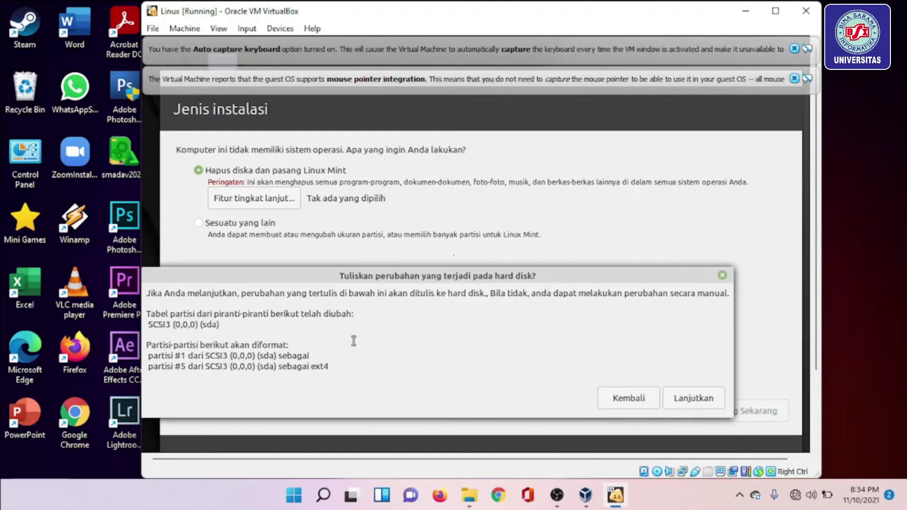
left_click(708, 401)
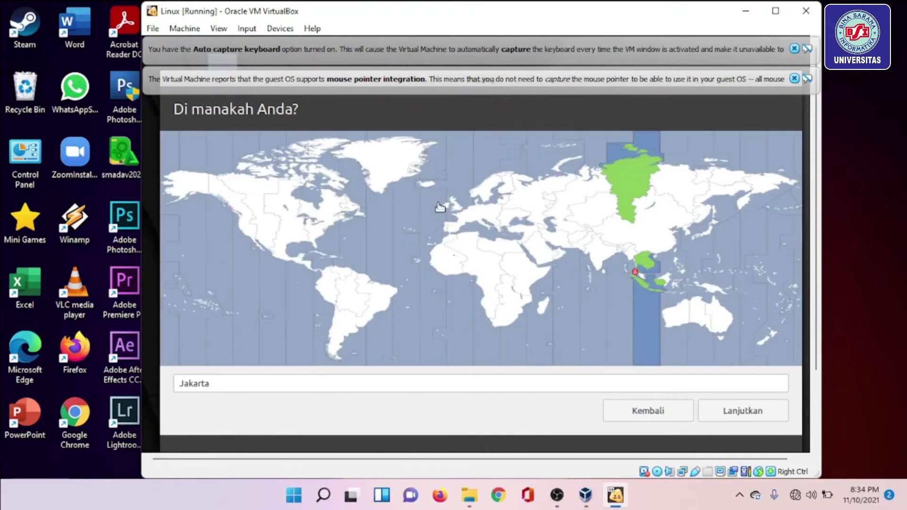
Keep the Jakarta time zone, enter the user's name and password twice, and begin installing.
left_click(760, 406)
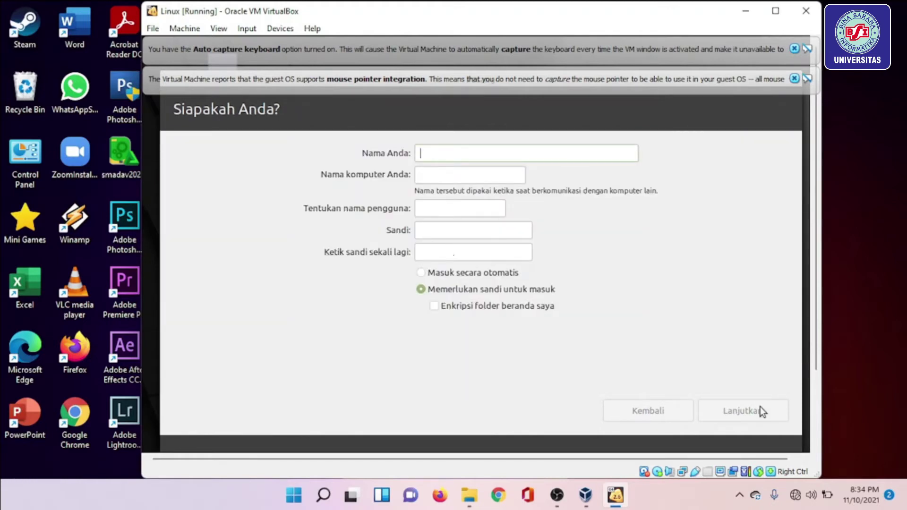
type("Jaka")
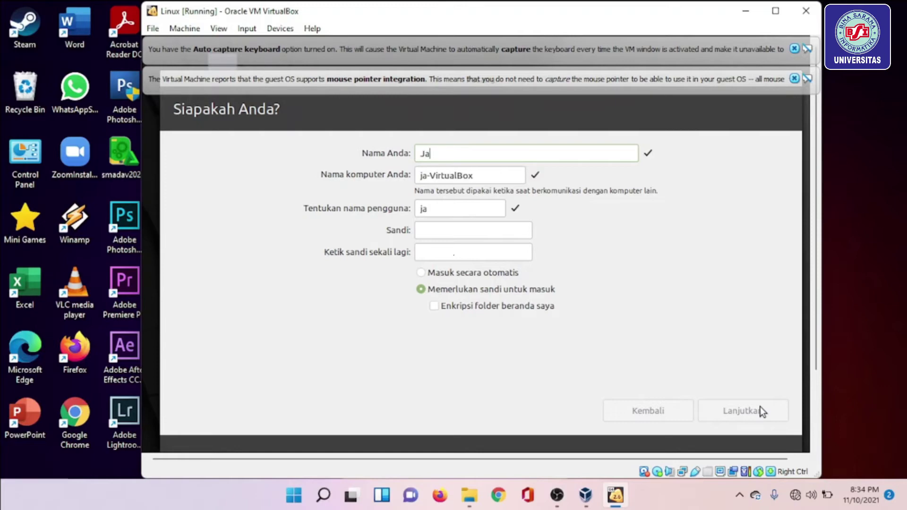
left_click(468, 225)
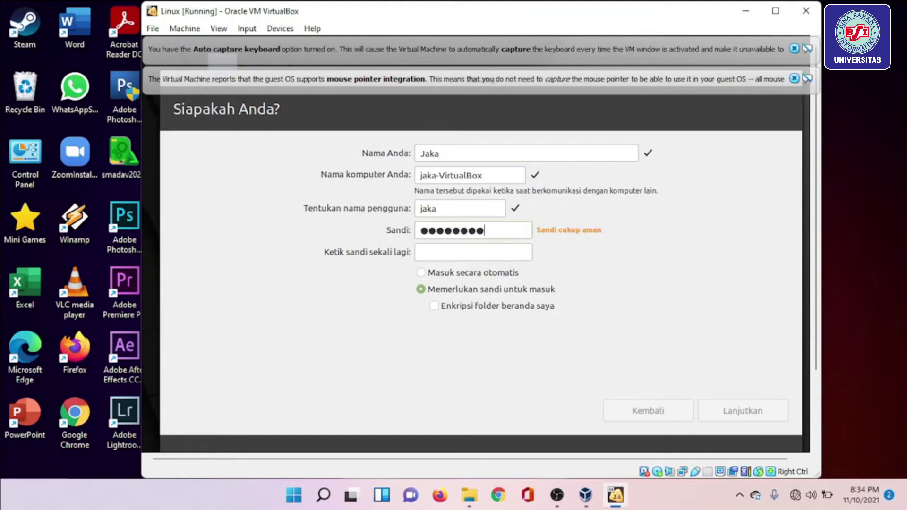
left_click(447, 252)
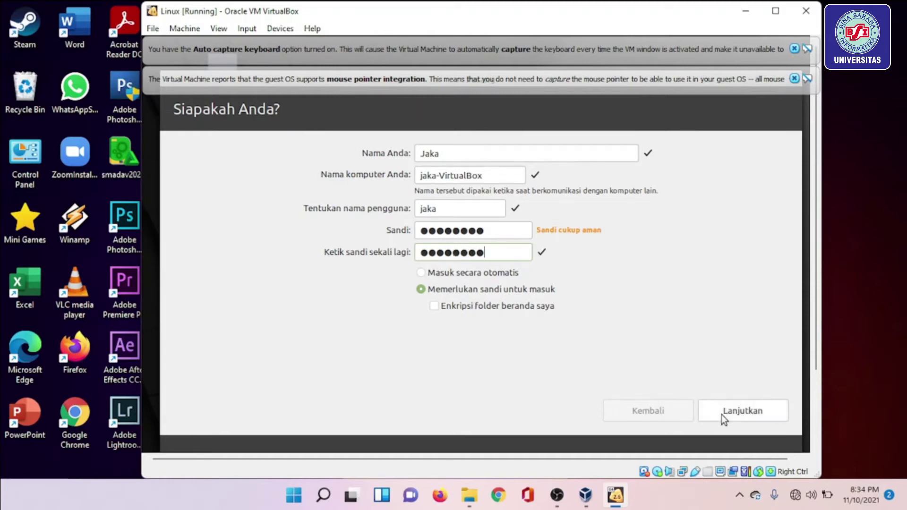
left_click(721, 415)
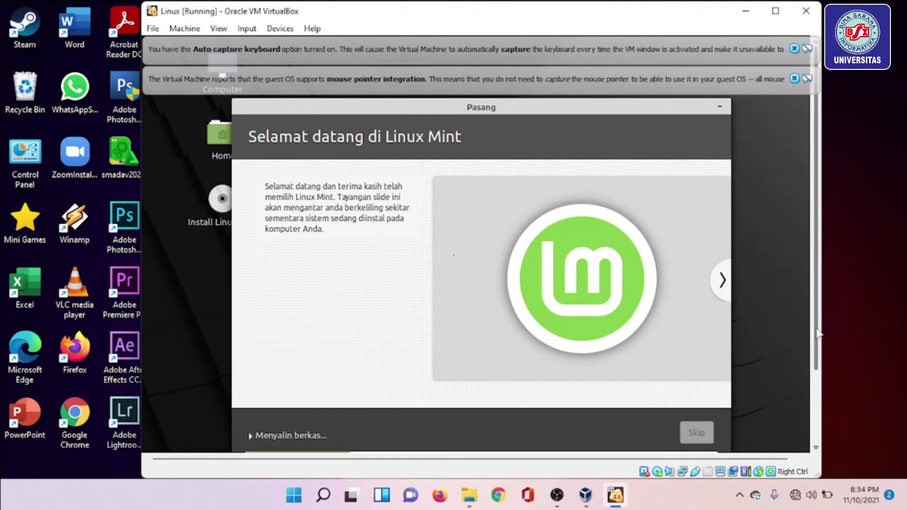
Wait for the Mint installer to finish copying files until 'Pemasangan Selesai' appears.
left_click_drag(817, 329, 815, 358)
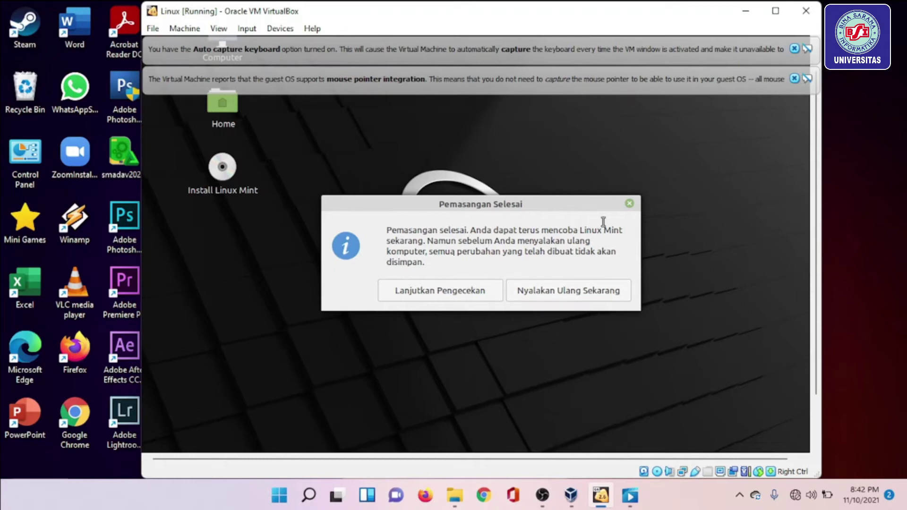
Restart into the installed Linux Mint, pass the remove-medium prompt, and submit the login.
left_click(558, 295)
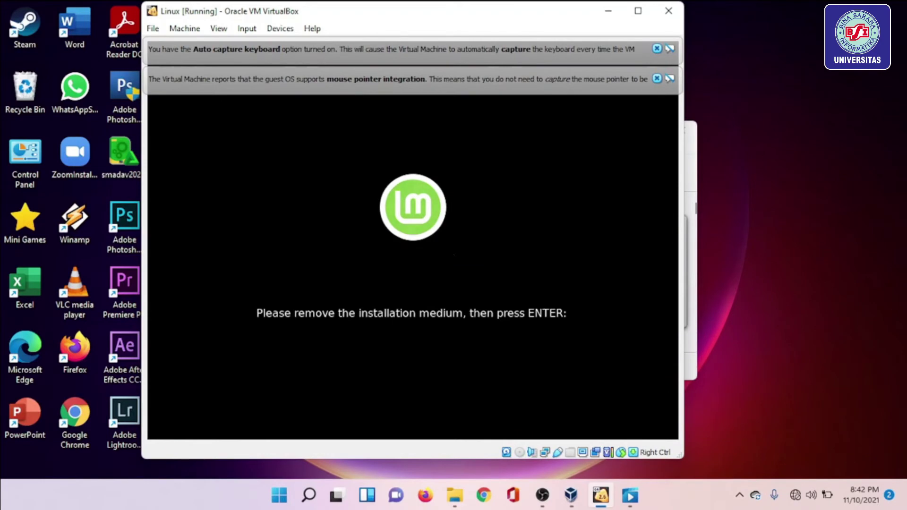
key("Return")
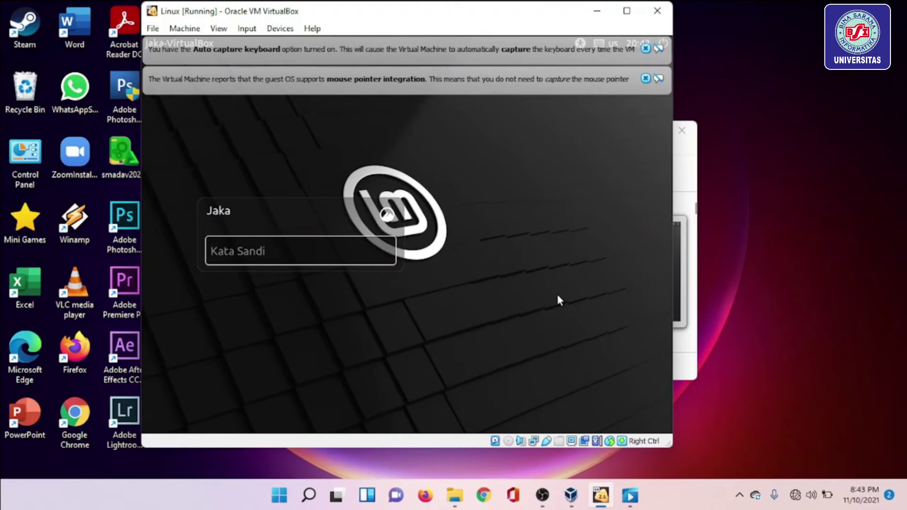
key("Return")
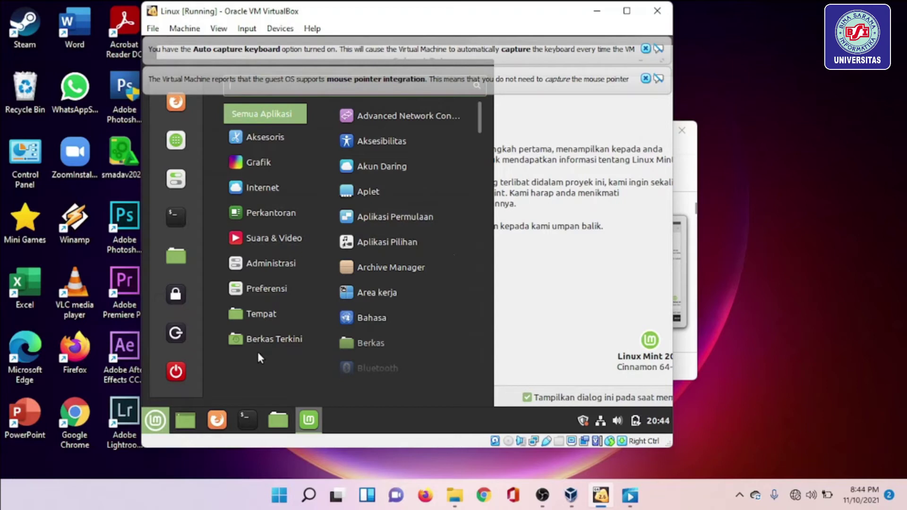
Browse the Mint menu's Berkas Terkini and Administrasi categories.
mouse_move(293, 340)
mouse_move(251, 255)
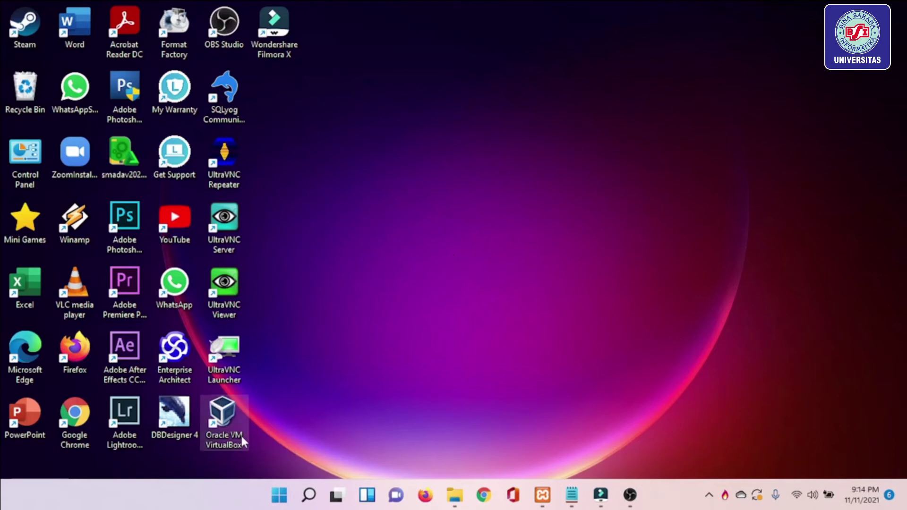
Launch VirtualBox Manager from the desktop shortcut and start the Linux VM.
left_click(231, 413)
double_click(225, 421)
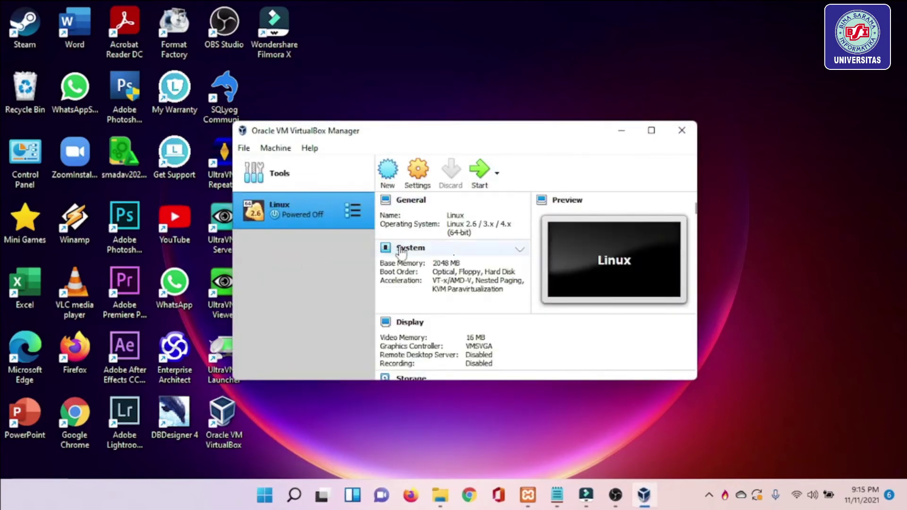
left_click(481, 171)
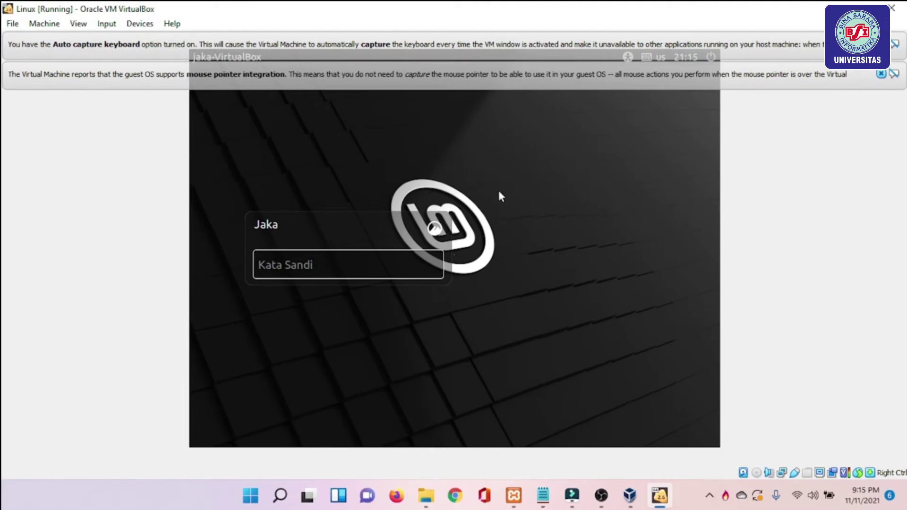
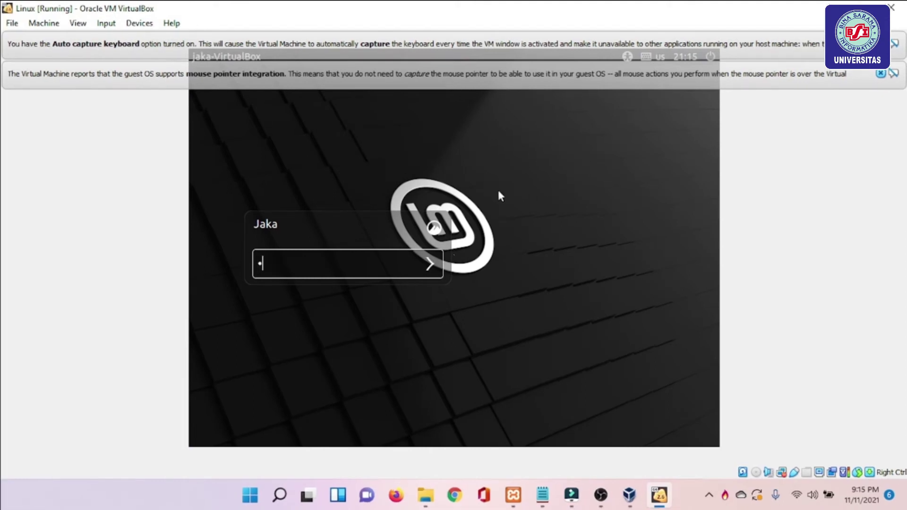
Log in to Linux Mint with the account password and dismiss the video-driver notice.
key("Return")
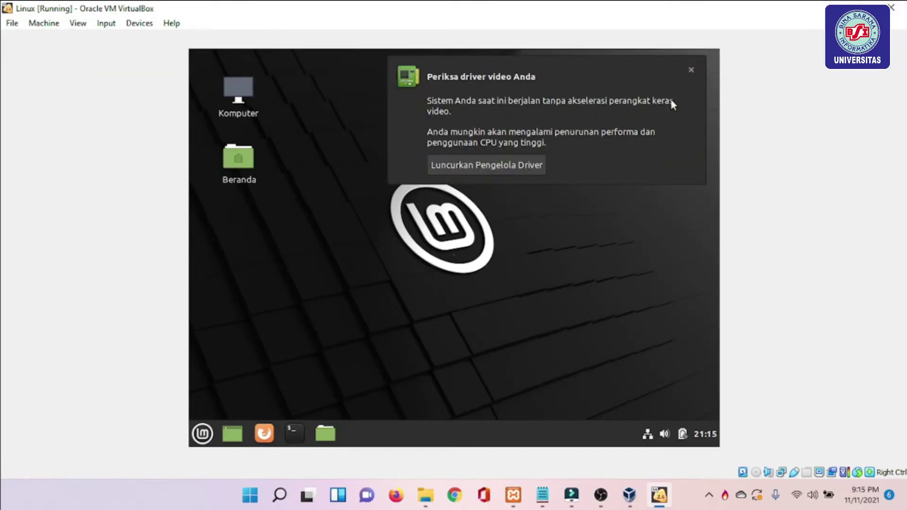
left_click(690, 72)
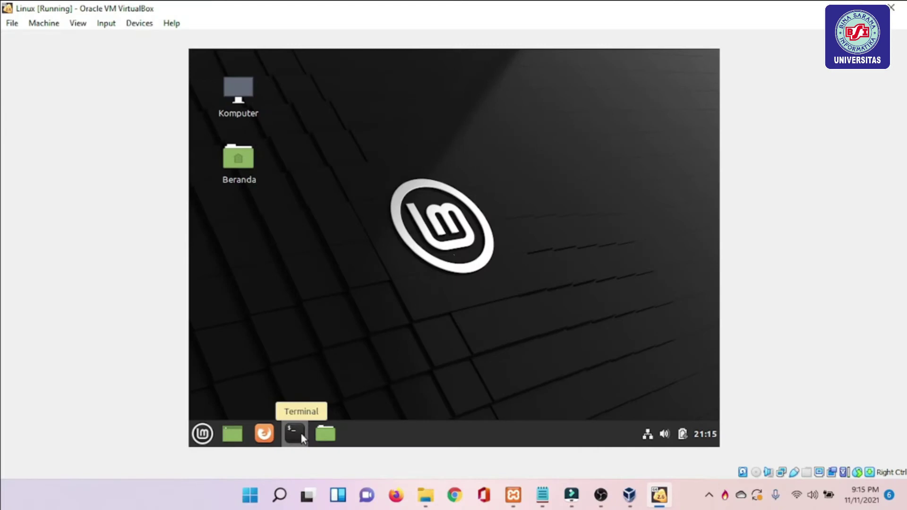
left_click(300, 433)
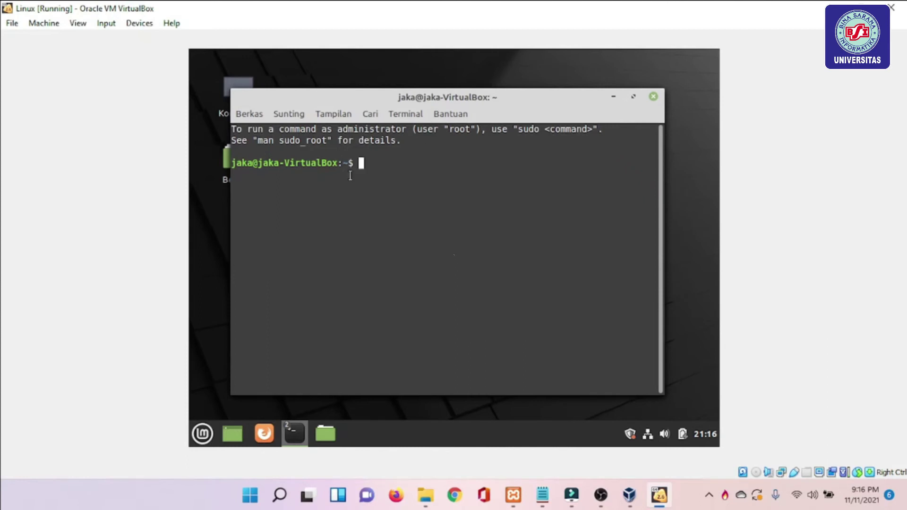
Create the risma folder with mkdir risma, then list the home directory with ls.
type("mkdir risma")
key("Return")
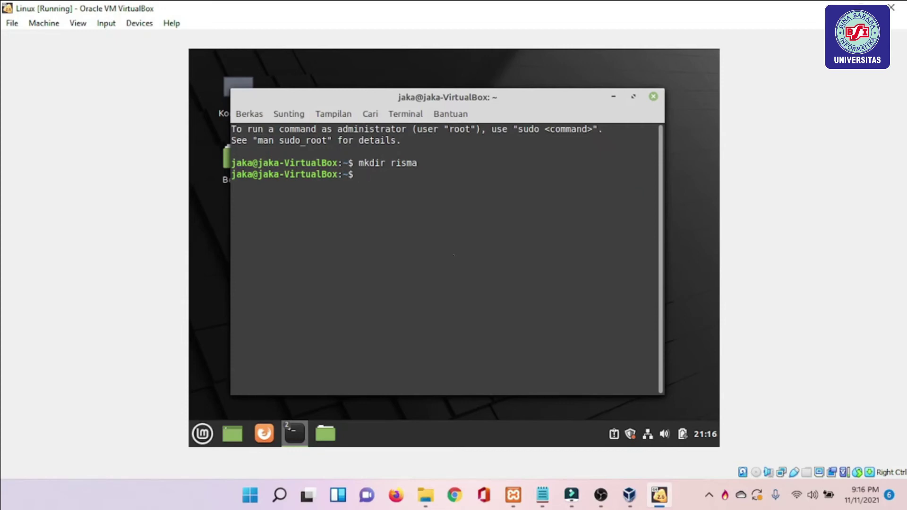
type("s")
key("BackSpace")
type("ls")
key("Return")
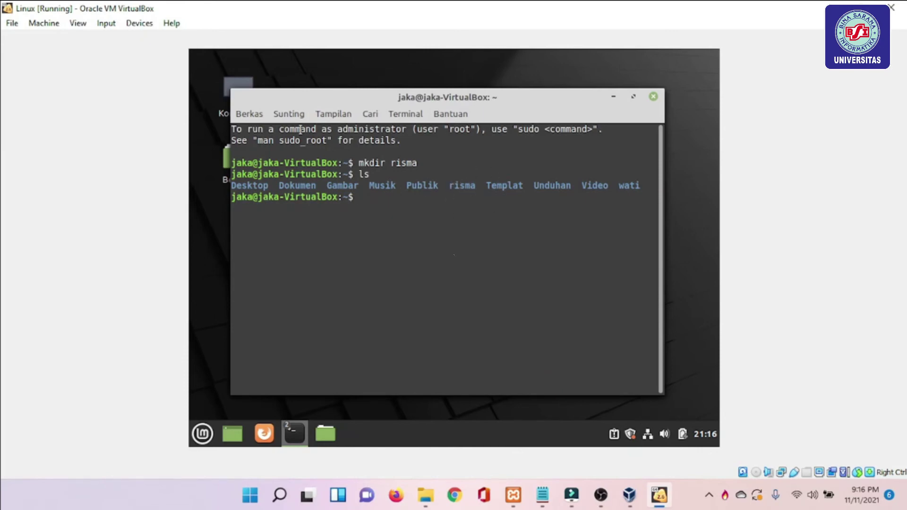
Create the bsi and kelas folders with mkdir bsi and mkdir kelas.
type("k")
type("m")
key("BackSpace")
key("BackSpace")
type("mkdir bsi")
key("Return")
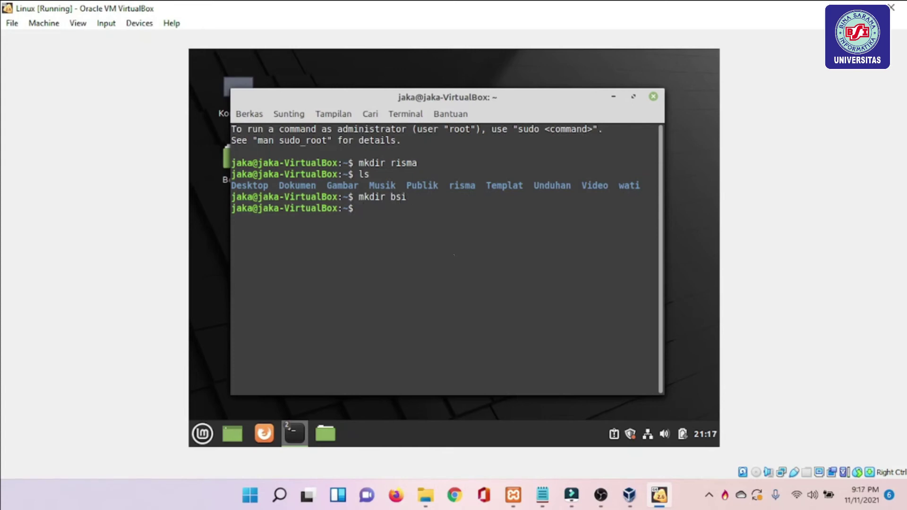
type("mkdie")
key("BackSpace")
type("r kelas")
key("Return")
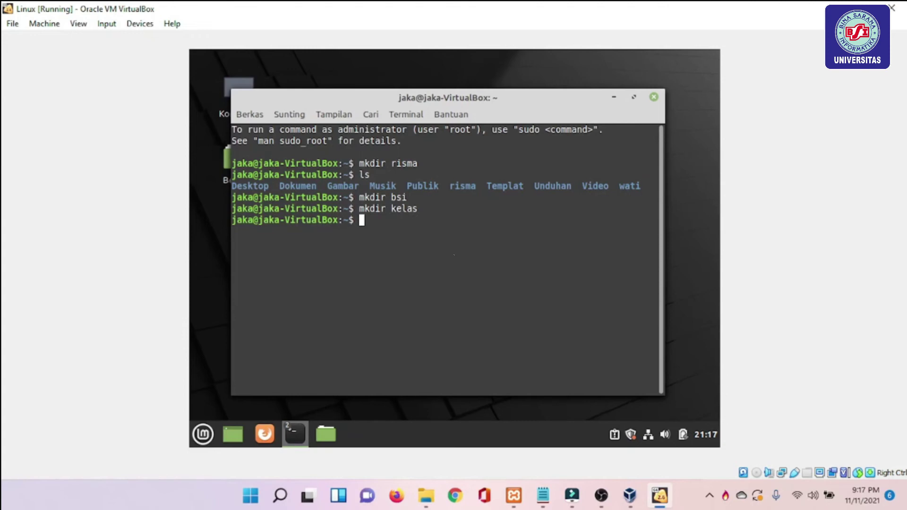
Run cat risma bsi > kelas, check the folders with ls, then enter ping.
type("ca")
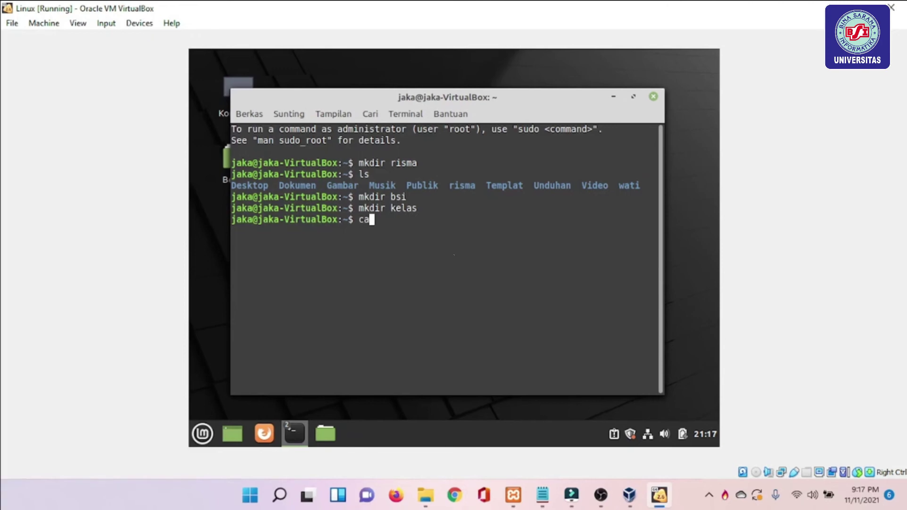
type("t risma bsi > ")
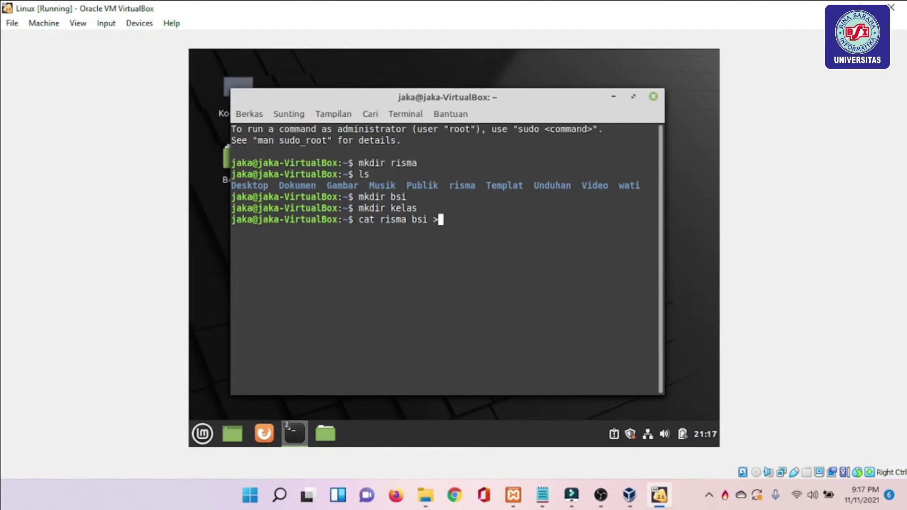
type("kelas")
key("Return")
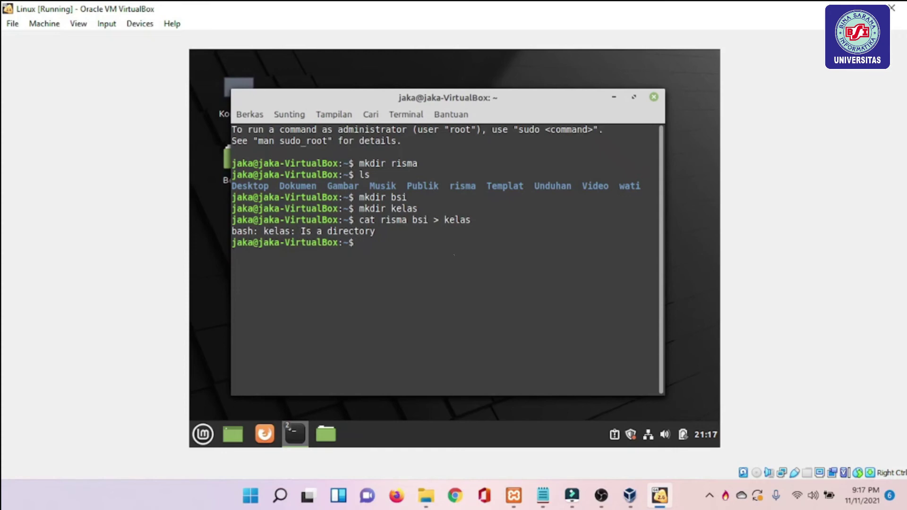
type("ls")
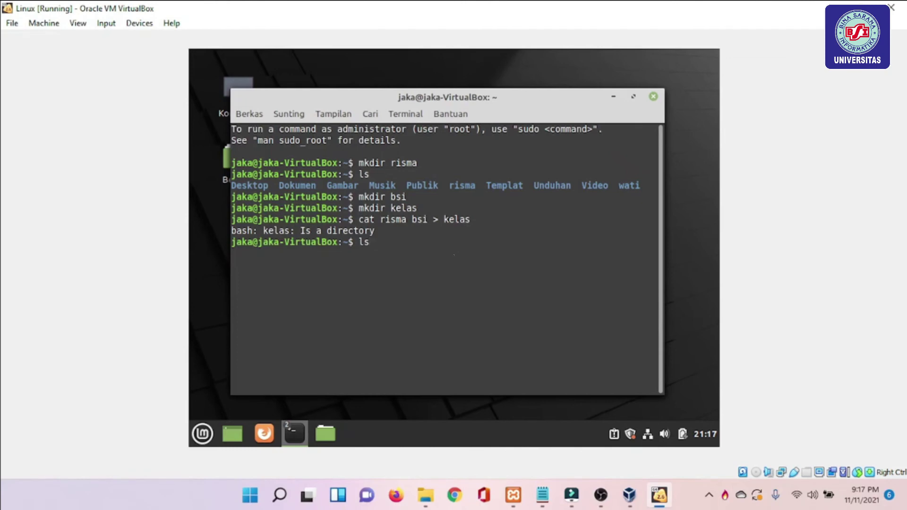
key("Return")
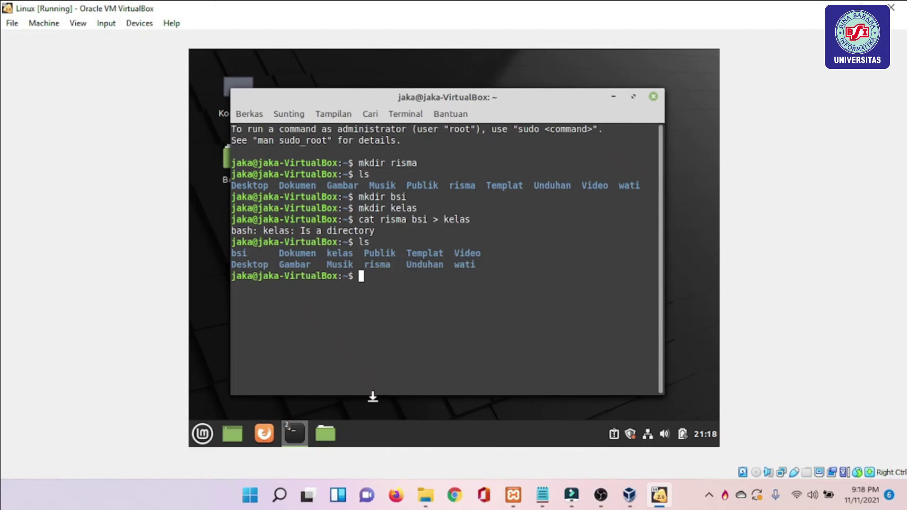
type("ping")
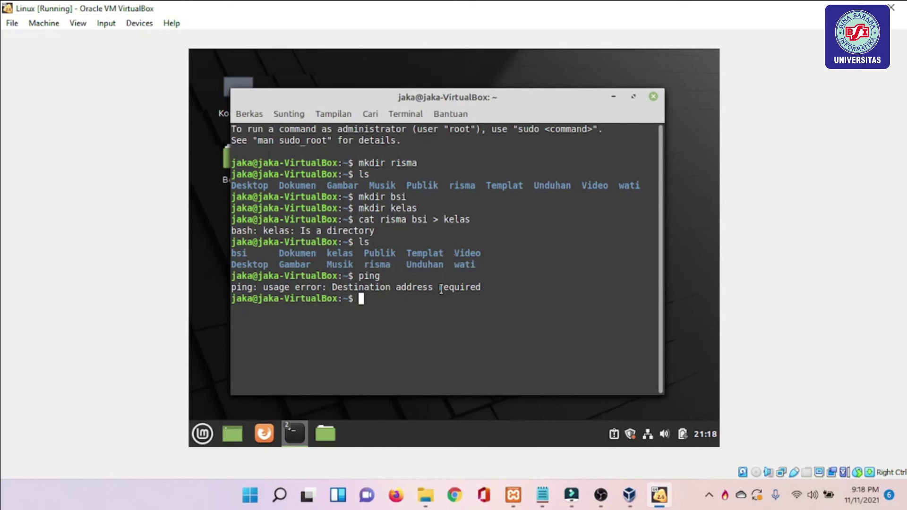
Locate the risma folder with find risma.
type("find risma")
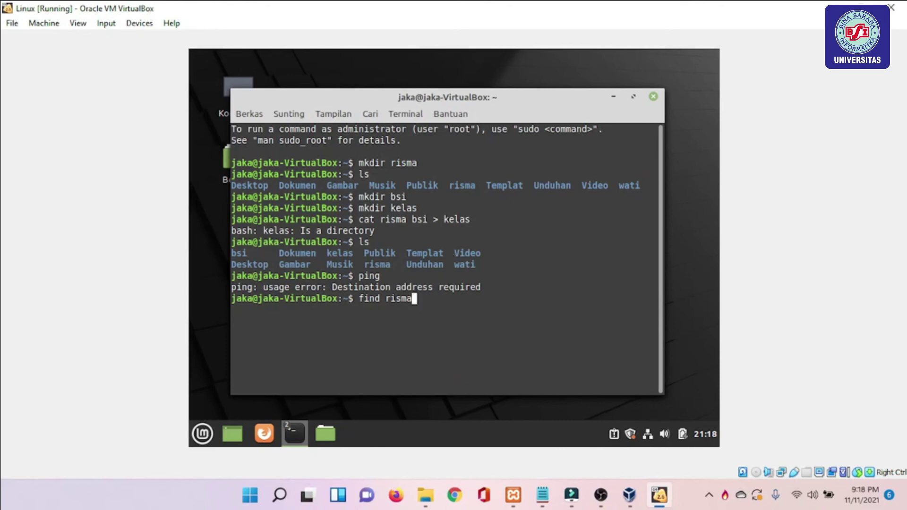
key("Return")
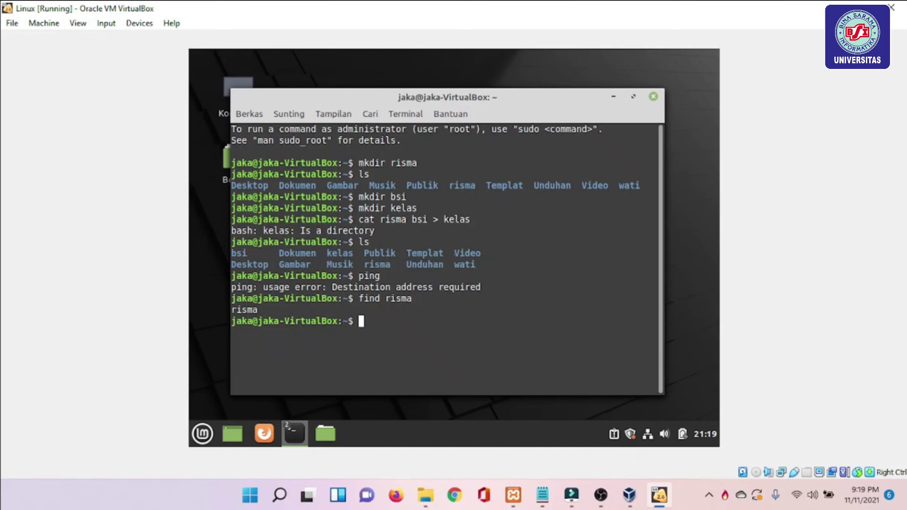
Try deleting risma with rm risma, which fails because it is a directory.
type("rm ri")
key("BackSpace")
type("isma")
key("BackSpace")
key("BackSpace")
key("BackSpace")
type("sma")
key("Return")
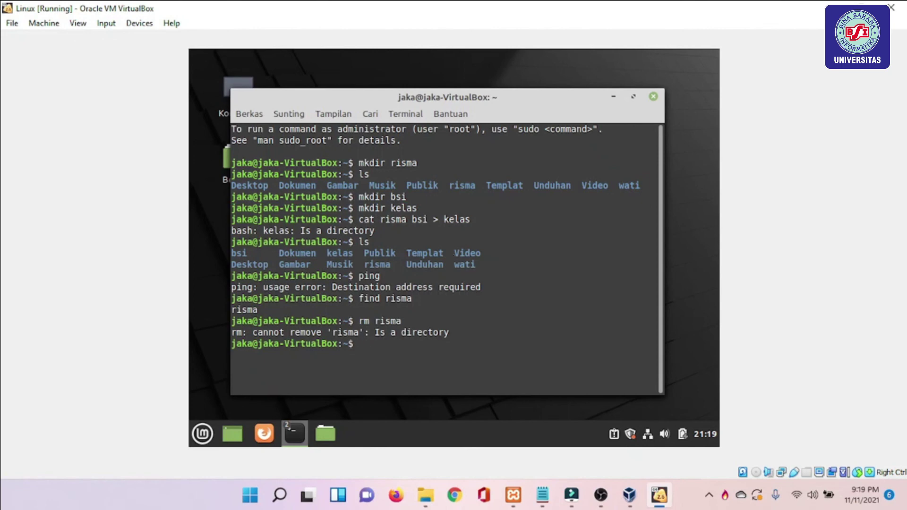
Delete the risma folder with rmdir risma and list the home directory.
type("rndir")
key("Return")
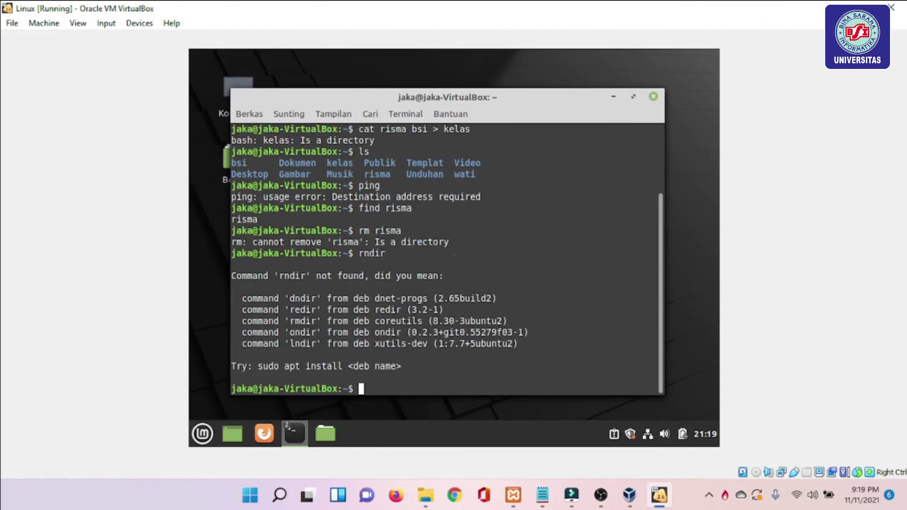
type("rmdir risma")
key("Return")
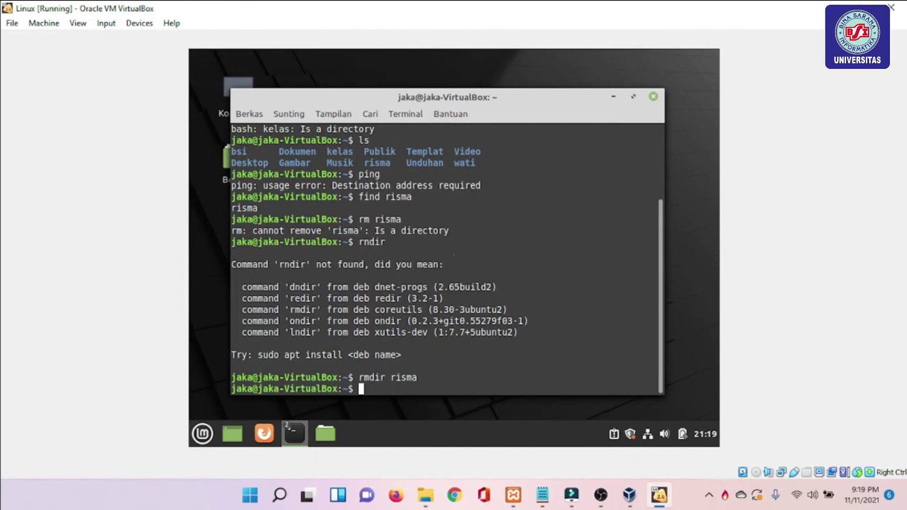
type("ls")
key("Return")
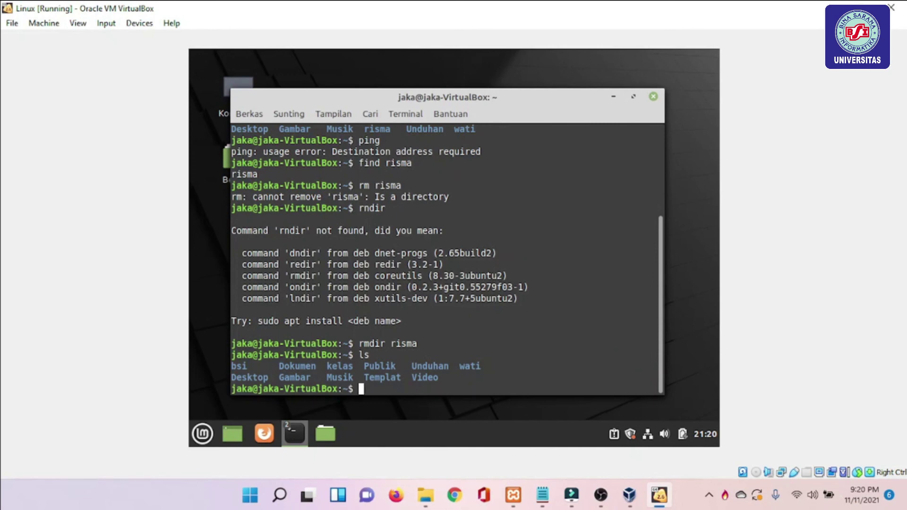
Delete the bsi and wati folders with rmdir, then list the remaining folders.
type("rmdir bsi")
key("Return")
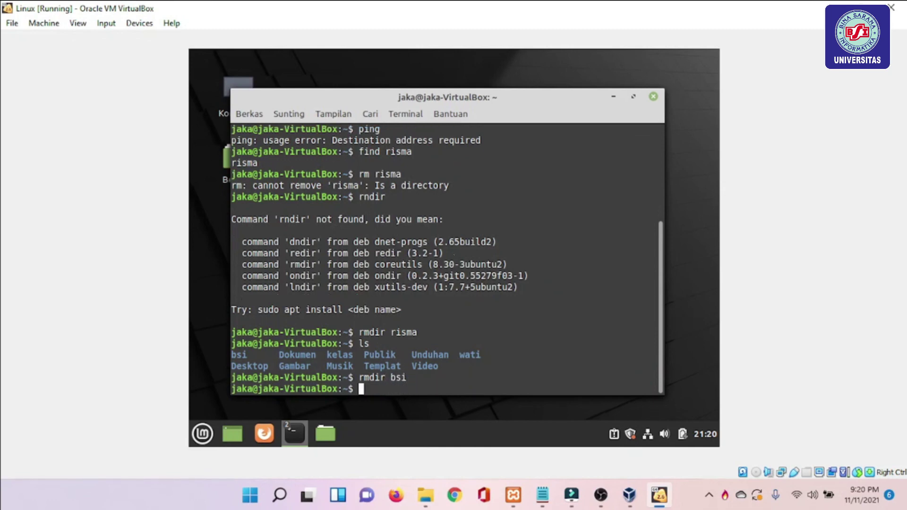
type("rmdir wati")
key("Return")
type("ls")
key("Return")
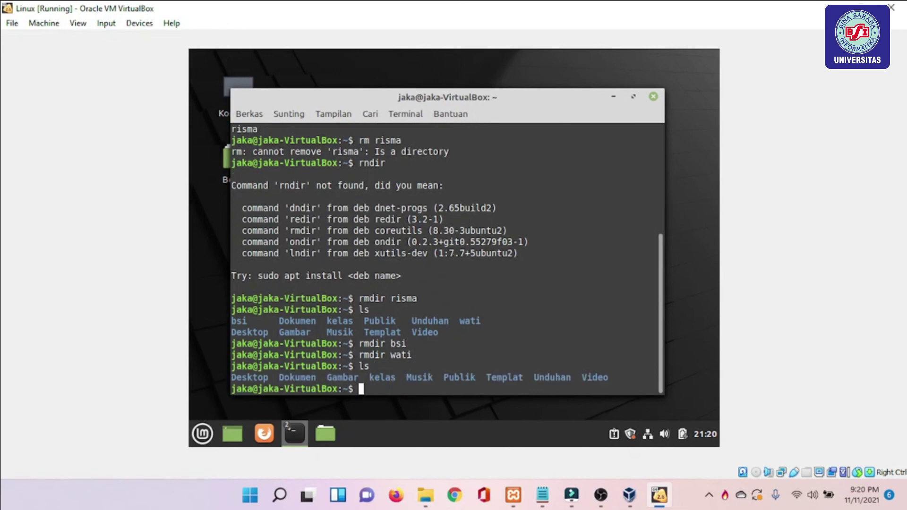